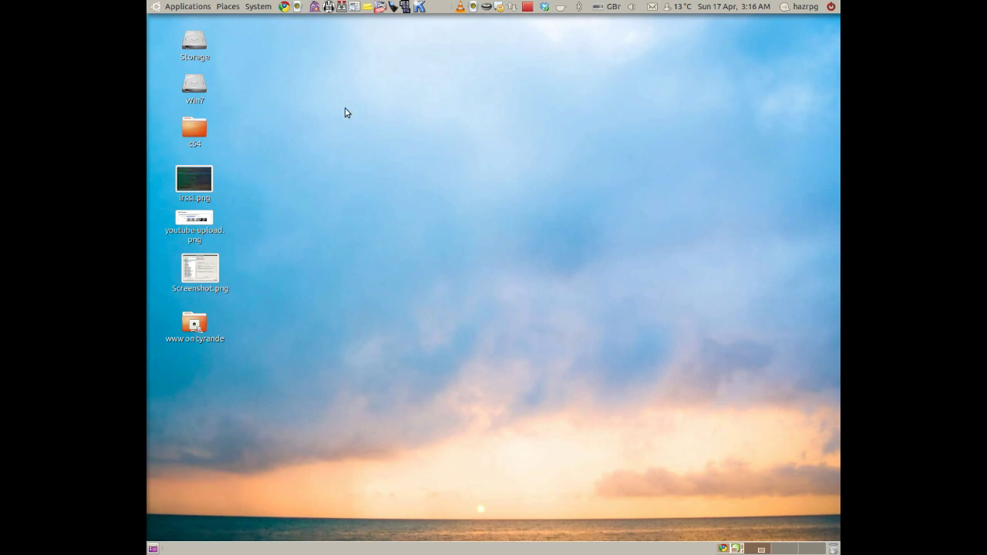
- Launch Empathy Internet Messaging and move its contact list window nearer the middle of the desktop
{"action": "left_click_drag", "start_coordinate": [366, 130], "coordinate": [522, 291]}
{"action": "left_click", "coordinate": [196, 10]}
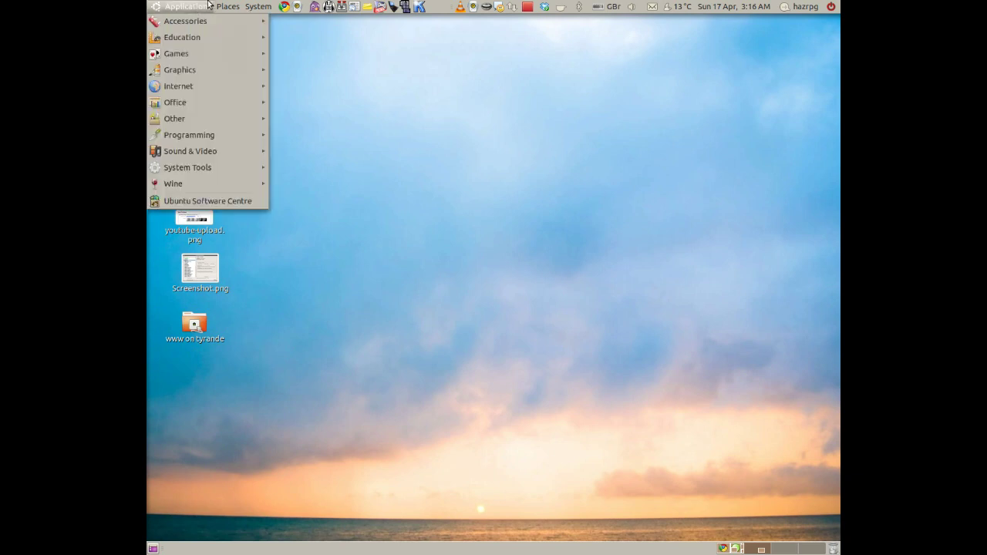
{"action": "mouse_move", "coordinate": [179, 87]}
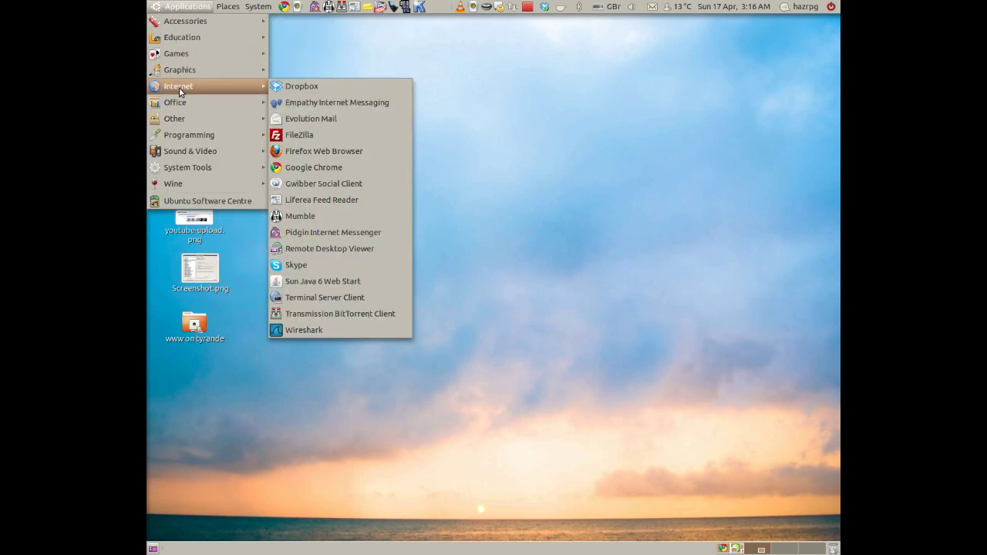
{"action": "left_click", "coordinate": [357, 108]}
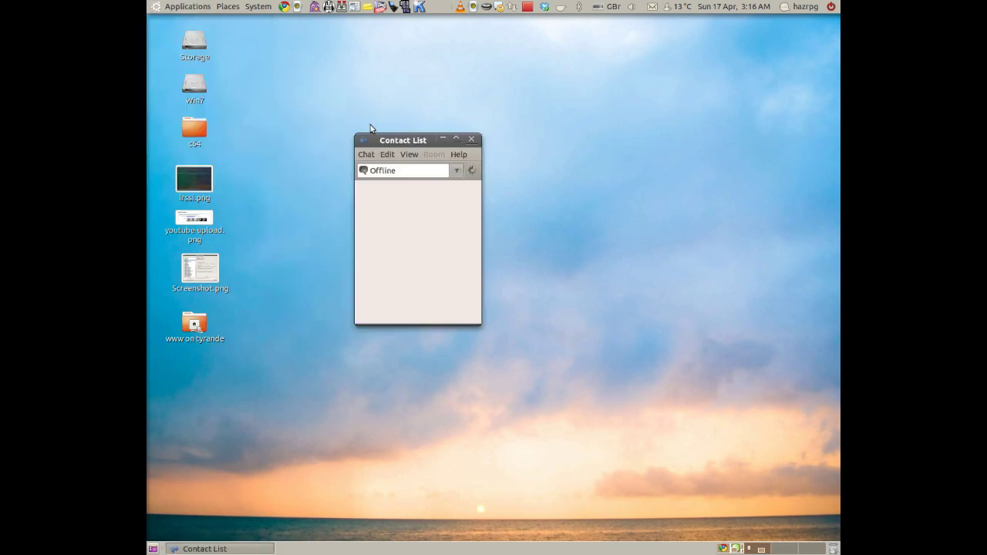
{"action": "left_click_drag", "start_coordinate": [410, 143], "coordinate": [458, 191]}
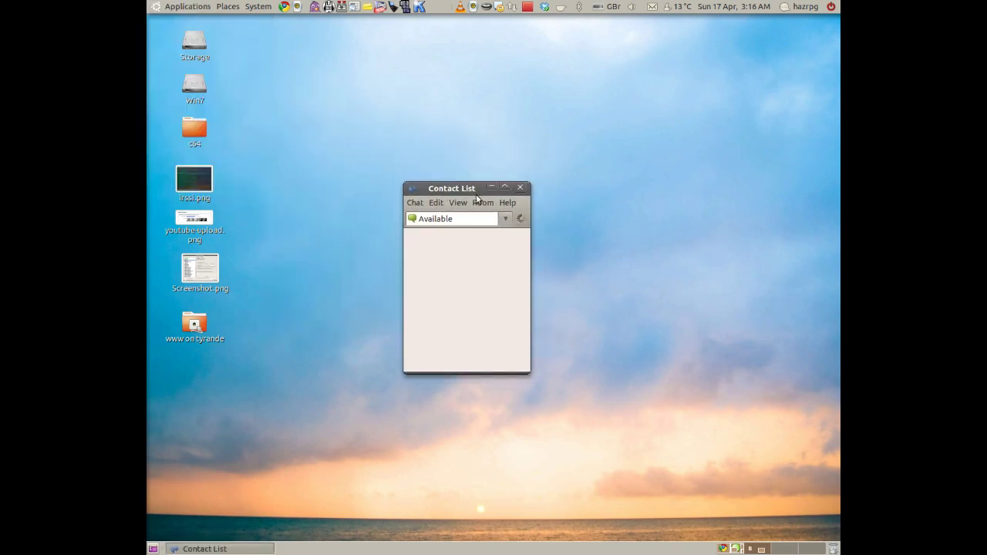
- Open the messaging account settings and remove the existing test account on freenode
{"action": "left_click", "coordinate": [441, 206]}
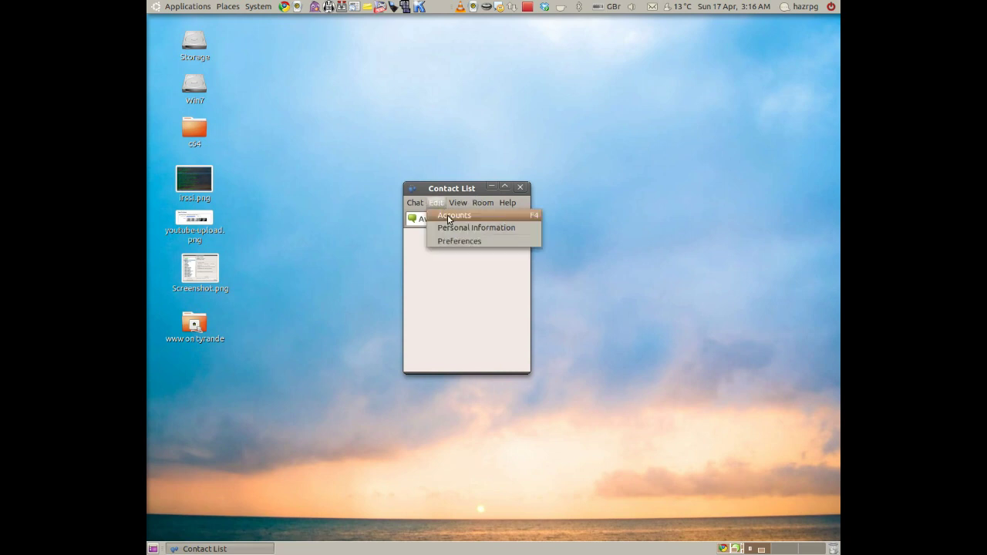
{"action": "left_click", "coordinate": [448, 220]}
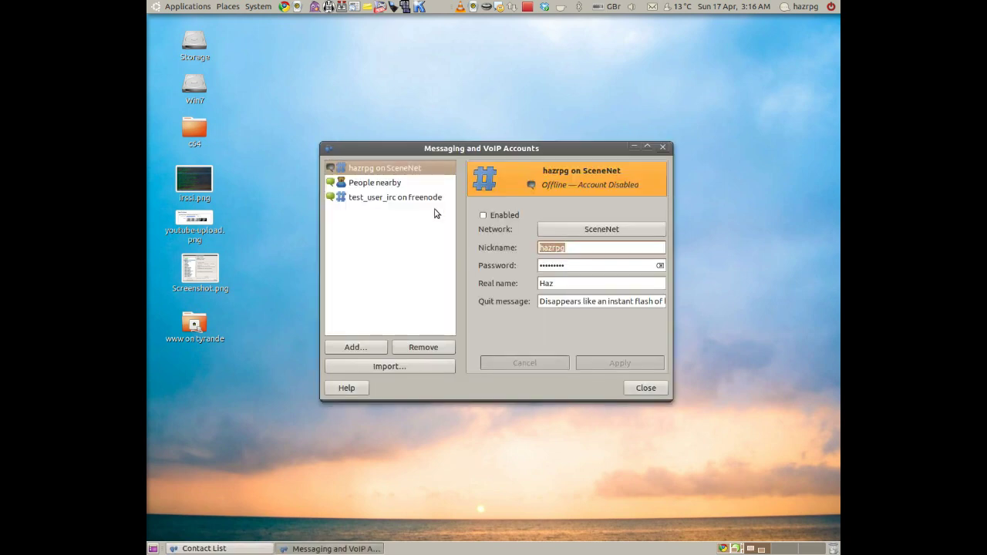
{"action": "left_click", "coordinate": [400, 202]}
{"action": "left_click", "coordinate": [409, 347]}
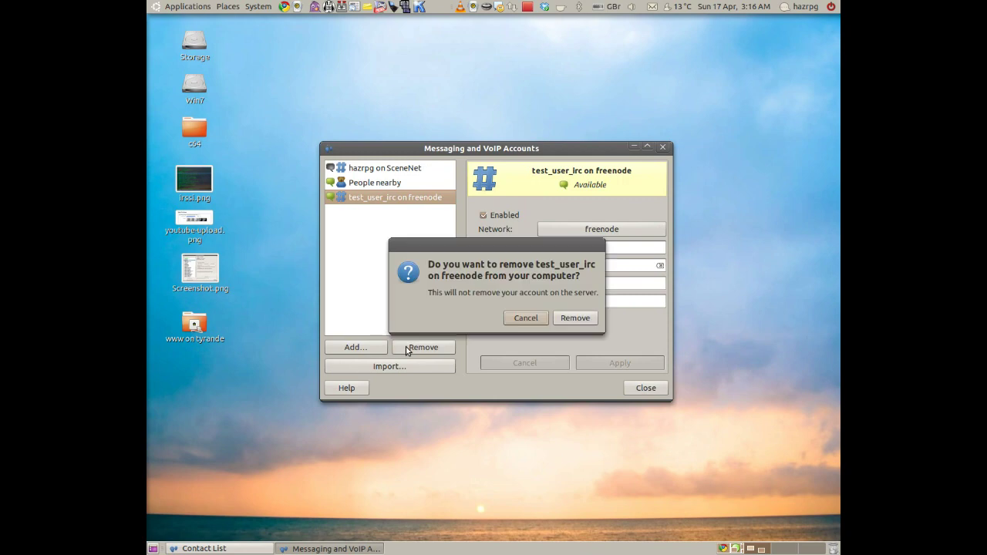
{"action": "left_click", "coordinate": [575, 317]}
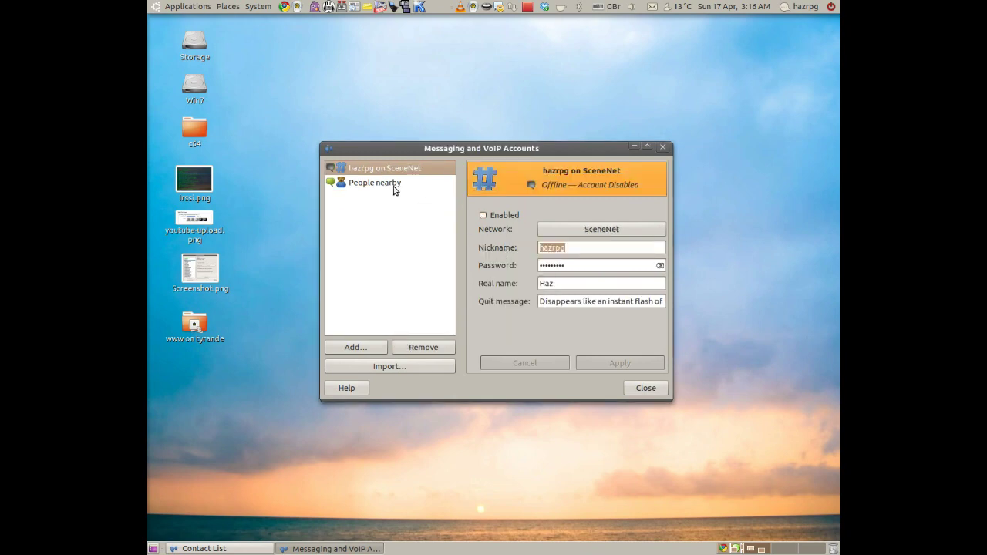
- Start a new messaging account using the IRC protocol
{"action": "left_click", "coordinate": [358, 186]}
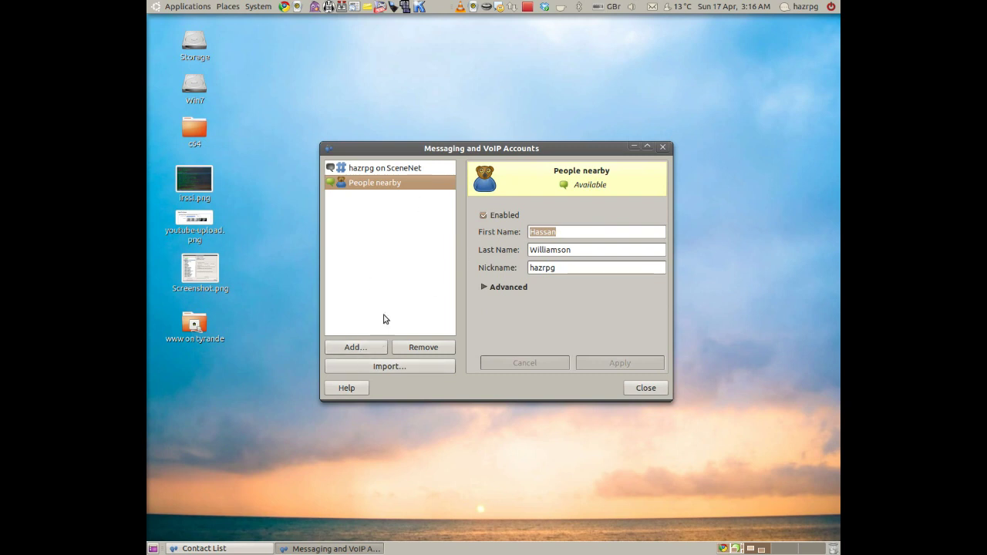
{"action": "left_click", "coordinate": [371, 349]}
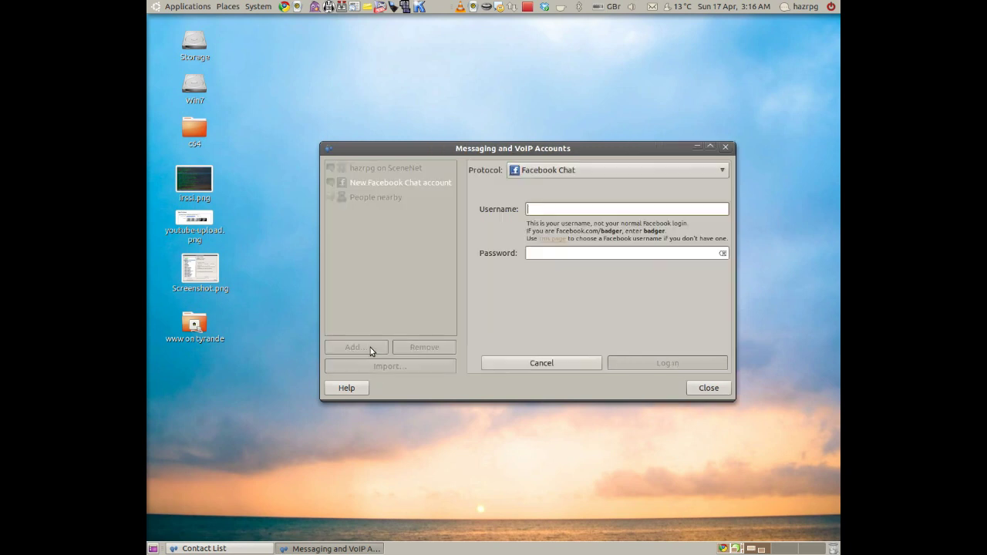
{"action": "left_click", "coordinate": [568, 172]}
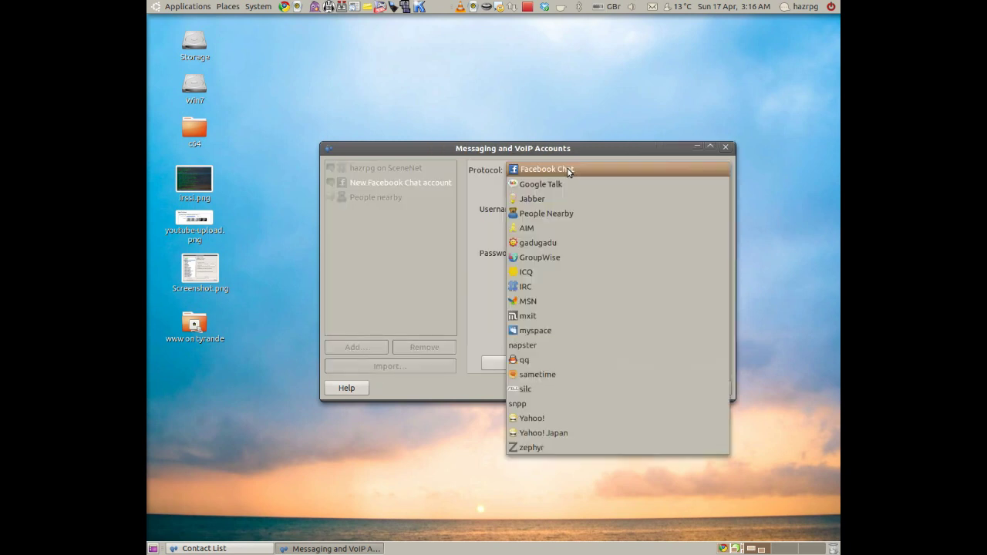
{"action": "left_click", "coordinate": [558, 286]}
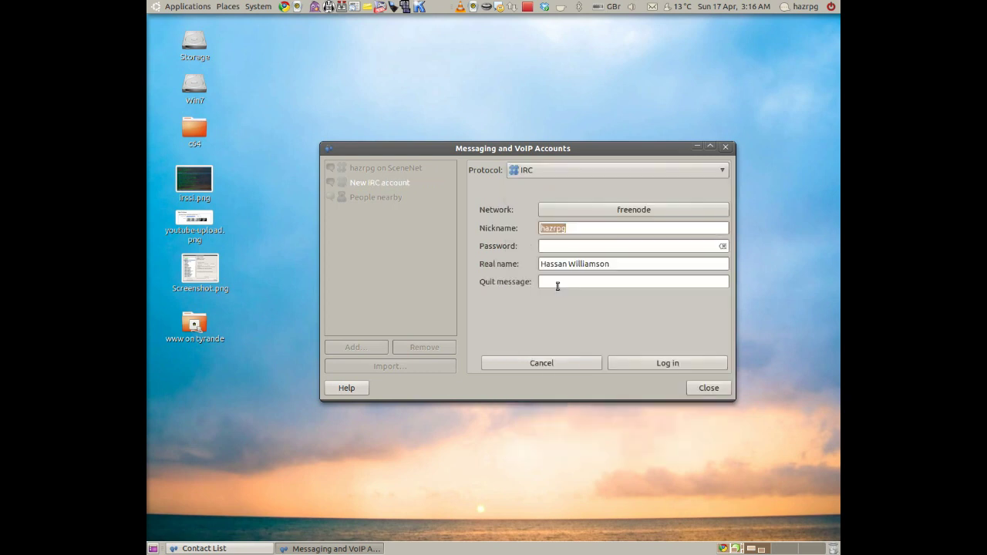
- Clear the prefilled real name and nickname from the new IRC account
{"action": "triple_click", "coordinate": [611, 260]}
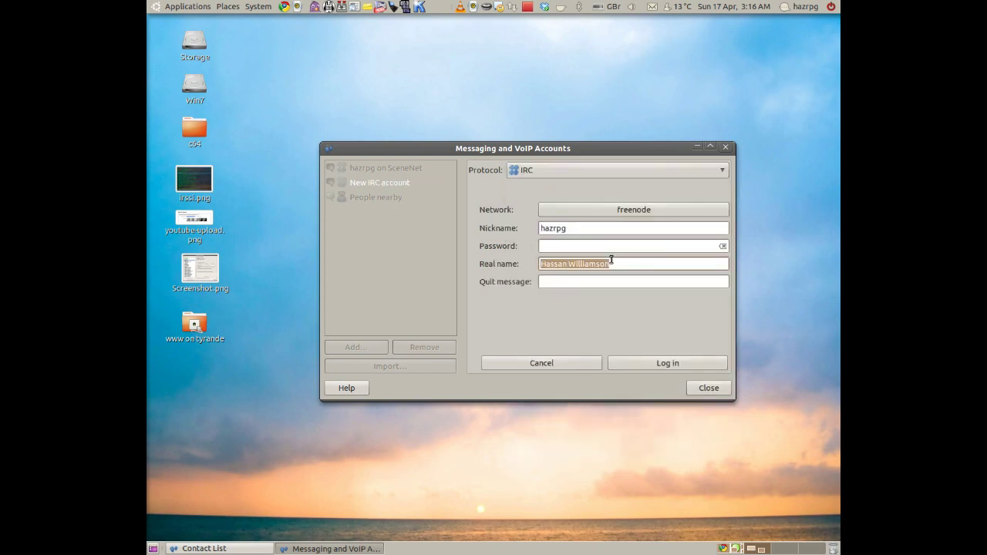
{"action": "key", "text": "BackSpace"}
{"action": "triple_click", "coordinate": [596, 228]}
{"action": "key", "text": "BackSpace"}
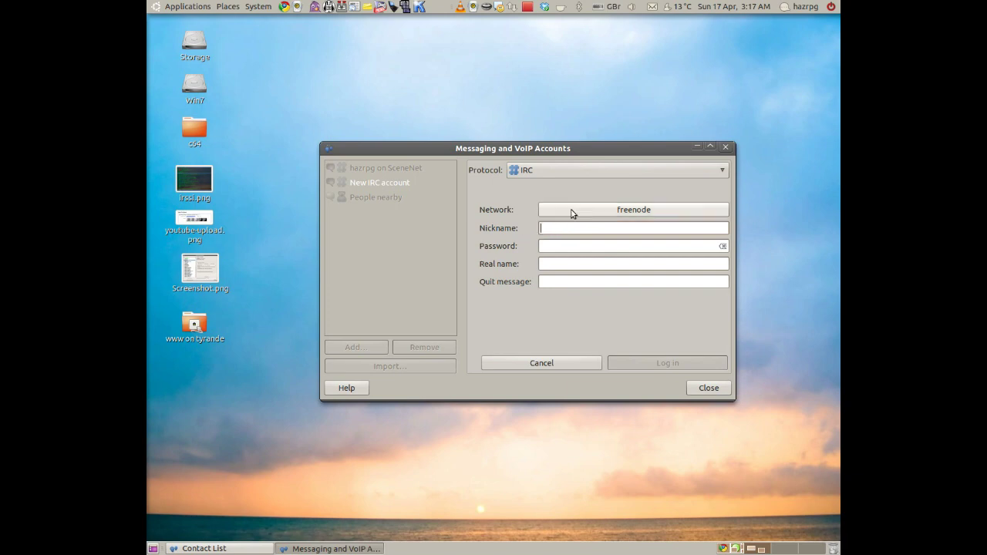
- Browse the list of IRC networks and examine the server entries of the existing freenode network
{"action": "left_click", "coordinate": [616, 215]}
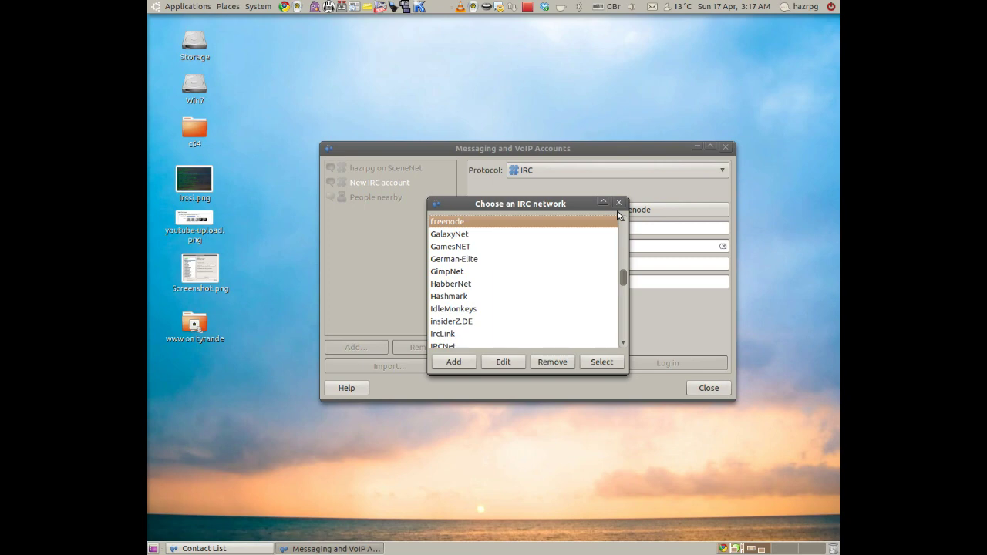
{"action": "scroll", "coordinate": [622, 275], "scroll_direction": "up", "scroll_amount": 3}
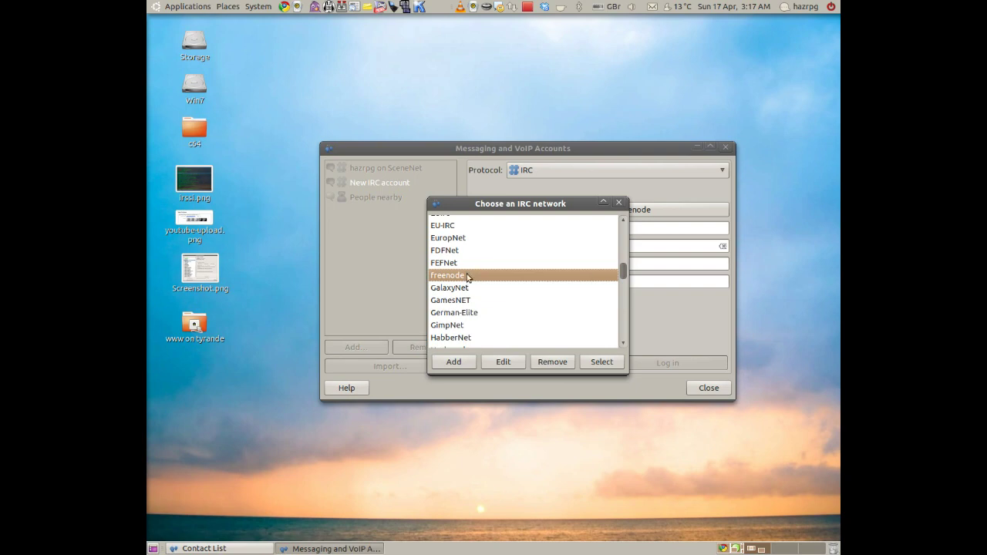
{"action": "scroll", "coordinate": [518, 280], "scroll_direction": "up", "scroll_amount": 15}
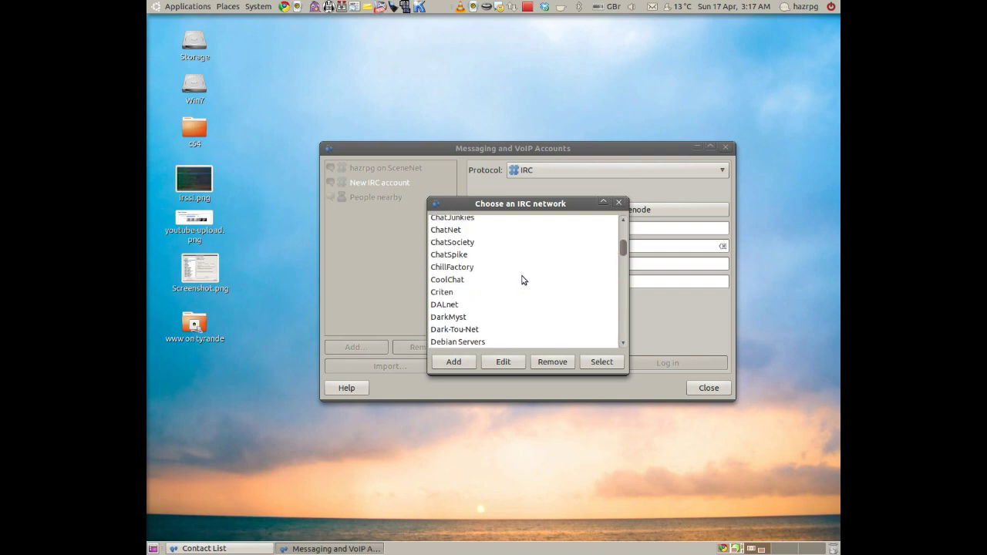
{"action": "scroll", "coordinate": [622, 262], "scroll_direction": "down", "scroll_amount": 5}
{"action": "scroll", "coordinate": [621, 259], "scroll_direction": "down", "scroll_amount": 5}
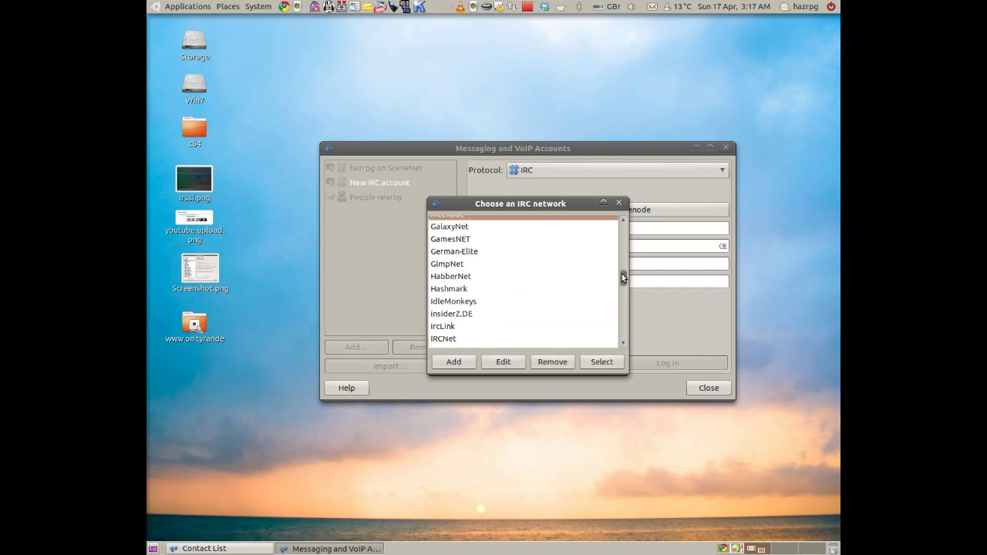
{"action": "scroll", "coordinate": [621, 274], "scroll_direction": "up", "scroll_amount": 2}
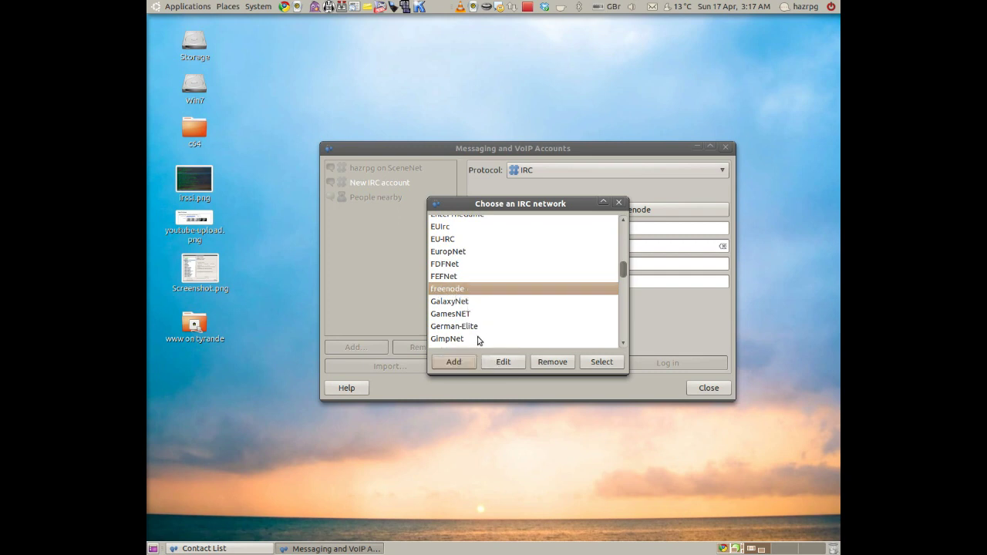
{"action": "left_click", "coordinate": [498, 359]}
{"action": "left_click", "coordinate": [443, 305]}
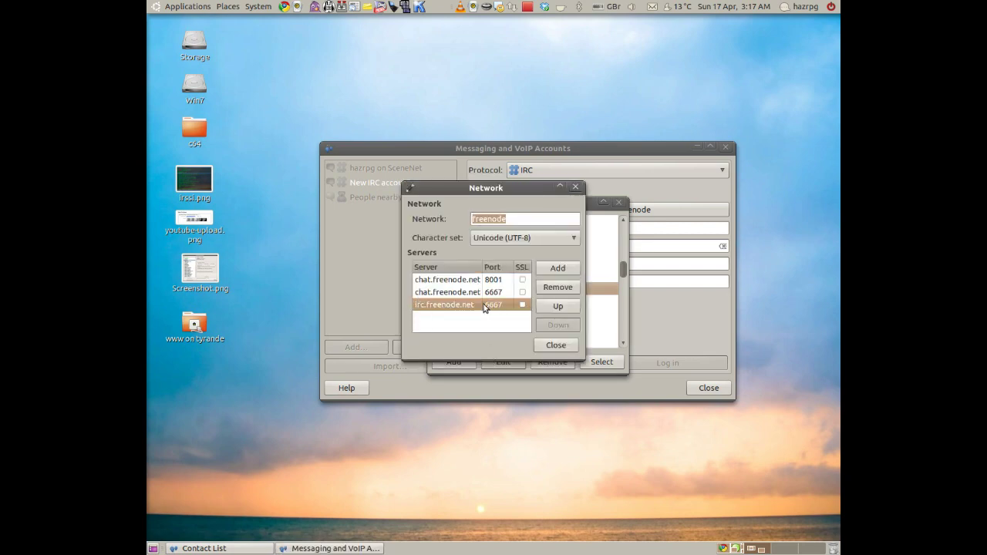
{"action": "left_click", "coordinate": [556, 345]}
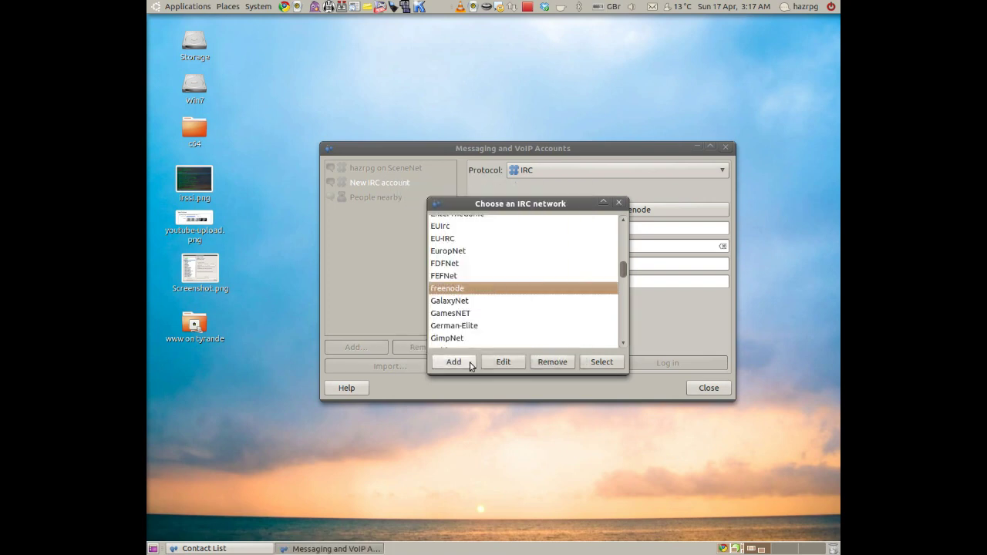
- Add a new IRC network named freenode with the server irc.freenode.net
{"action": "left_click", "coordinate": [469, 362]}
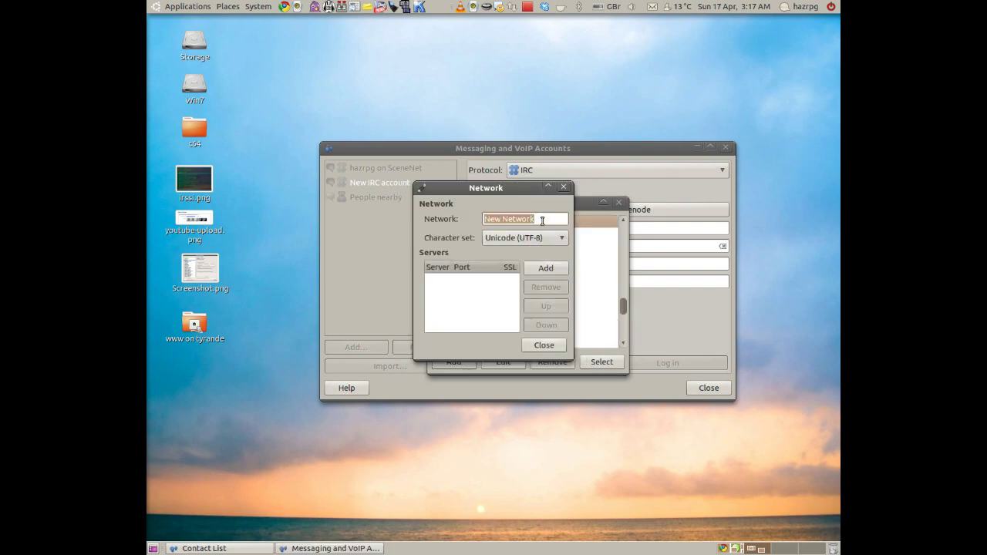
{"action": "type", "text": "freenode"}
{"action": "left_click", "coordinate": [545, 269]}
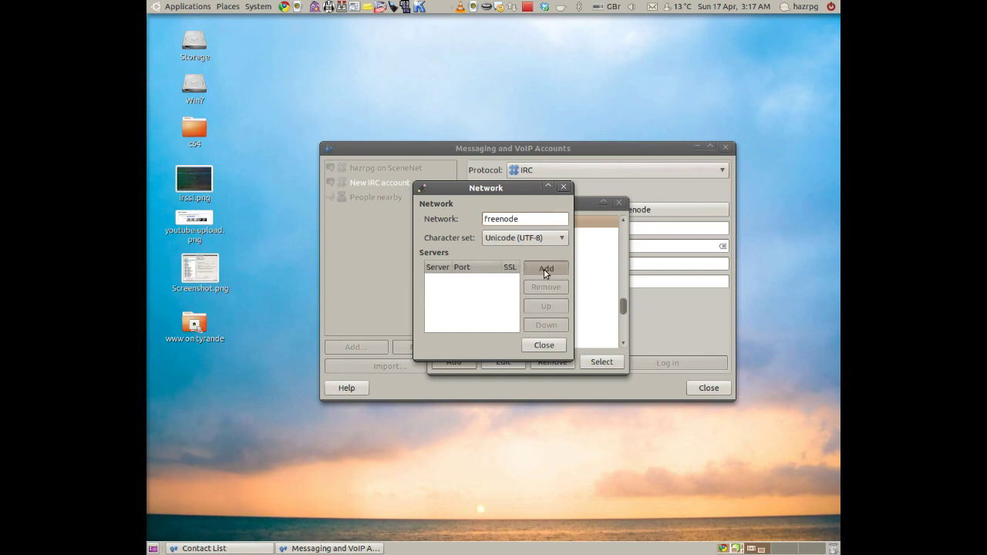
{"action": "type", "text": "freeno"}
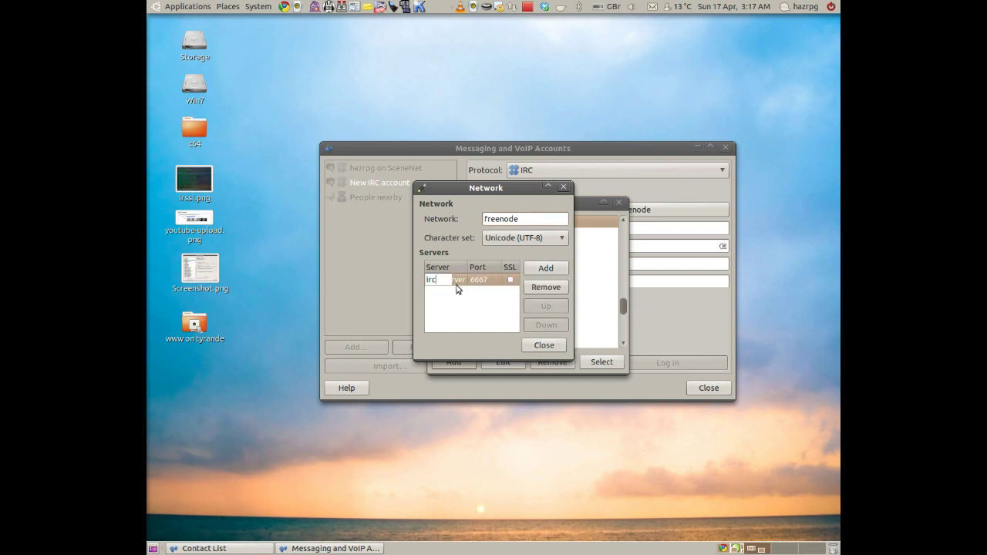
{"action": "type", "text": "de.net"}
{"action": "key", "text": "Return"}
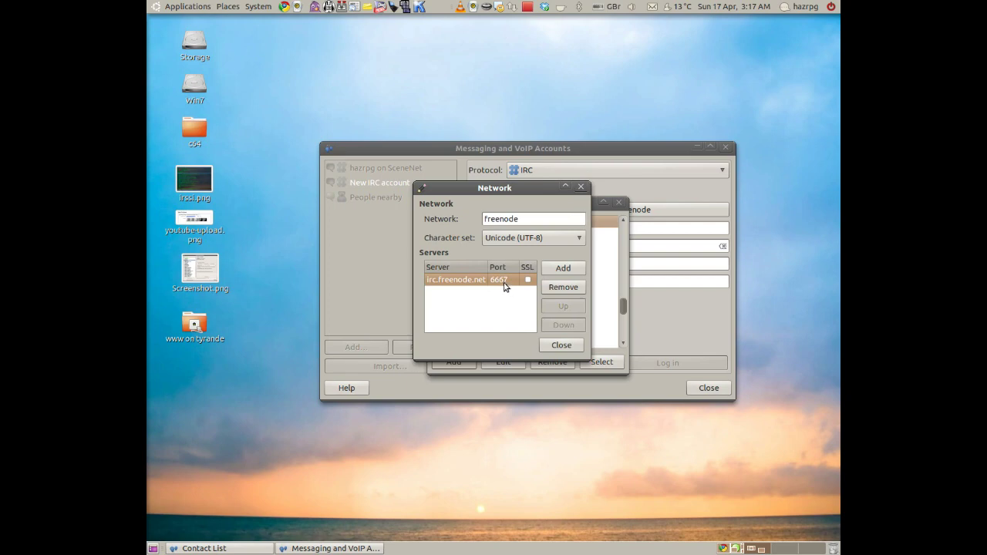
{"action": "left_click", "coordinate": [563, 346]}
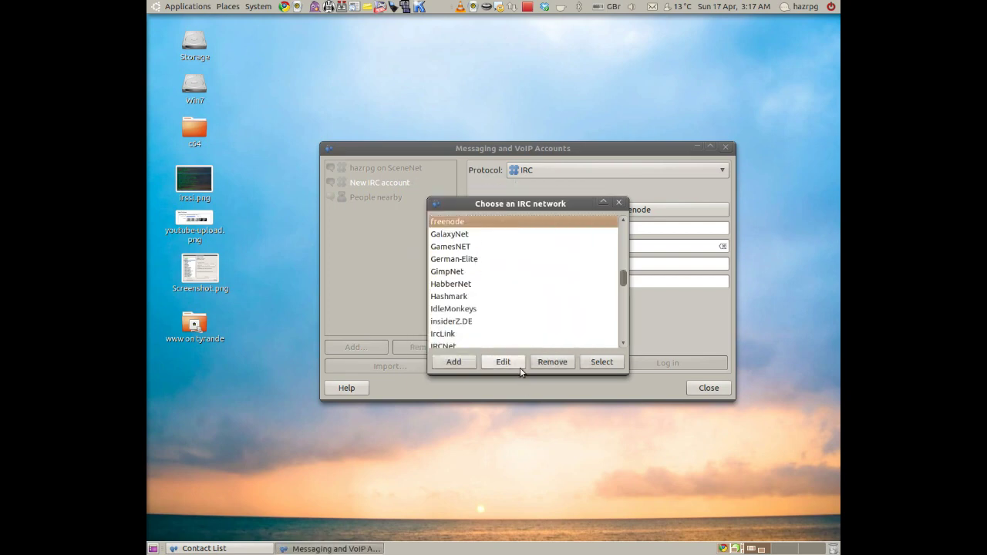
{"action": "left_click", "coordinate": [503, 362]}
{"action": "left_click", "coordinate": [552, 345]}
{"action": "left_click", "coordinate": [453, 361]}
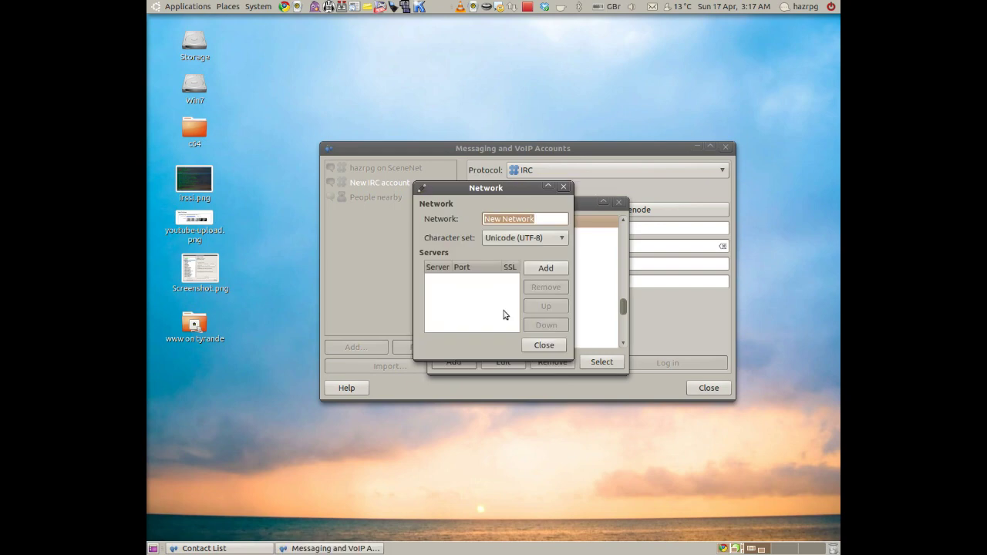
{"action": "left_click", "coordinate": [548, 347]}
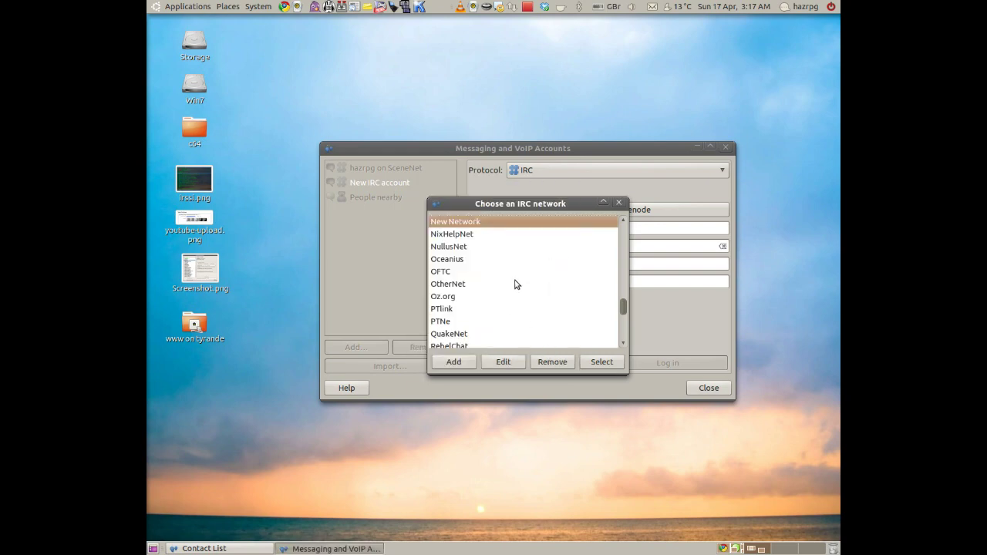
- Check the settings of the first of the two freenode entries and choose it as the account's network
{"action": "scroll", "coordinate": [497, 297], "scroll_direction": "up", "scroll_amount": 1}
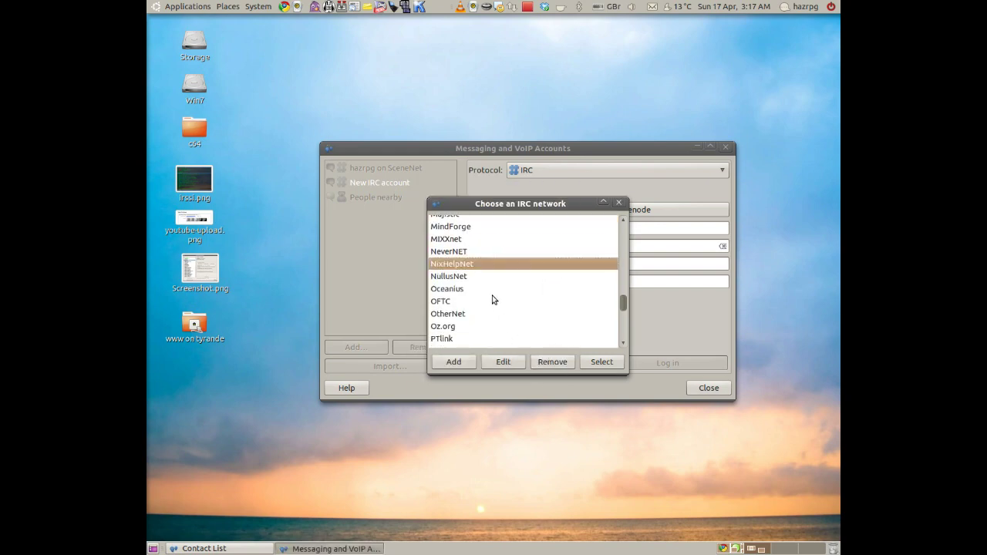
{"action": "scroll", "coordinate": [493, 301], "scroll_direction": "up", "scroll_amount": 5}
{"action": "scroll", "coordinate": [493, 300], "scroll_direction": "up", "scroll_amount": 10}
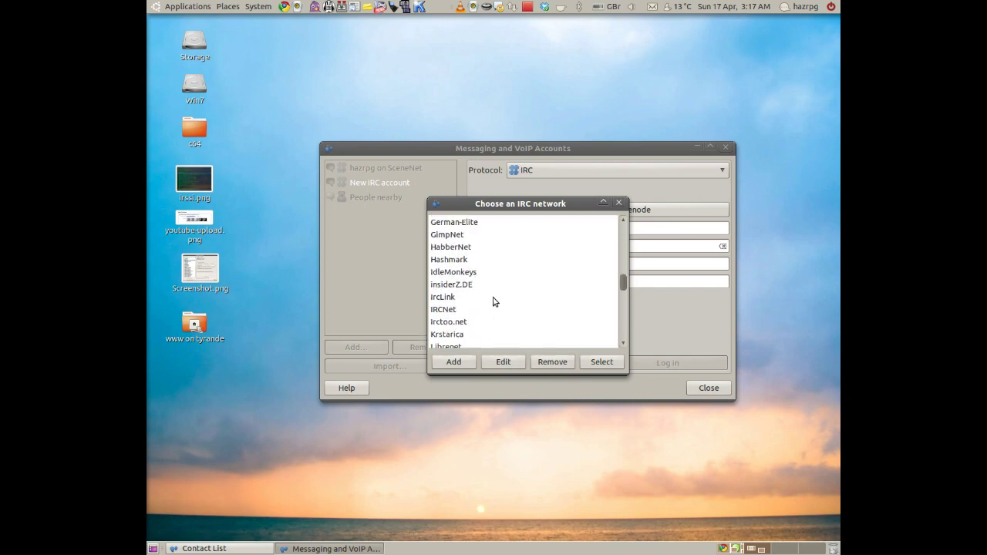
{"action": "left_click", "coordinate": [478, 283]}
{"action": "left_click", "coordinate": [478, 291]}
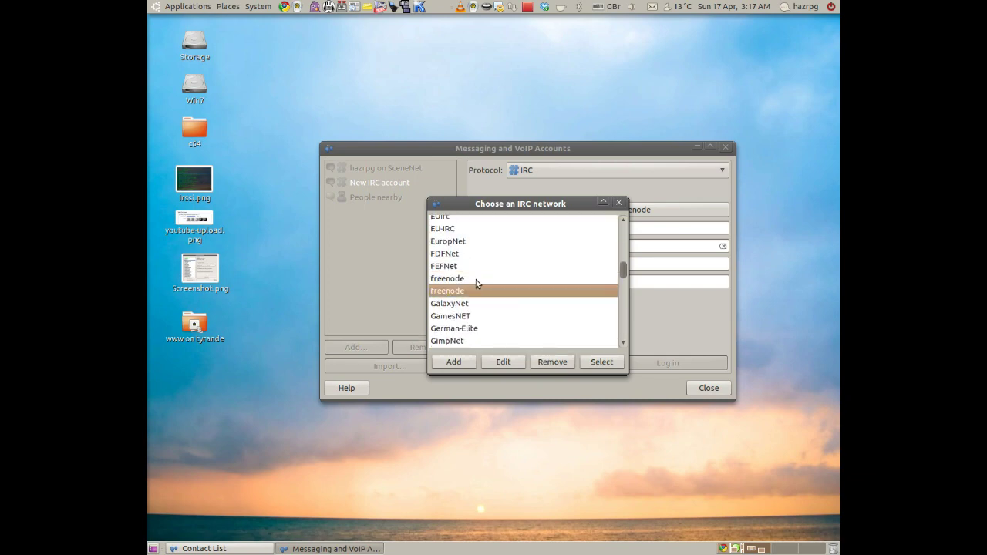
{"action": "left_click", "coordinate": [478, 278]}
{"action": "left_click", "coordinate": [508, 361]}
{"action": "left_click", "coordinate": [556, 345]}
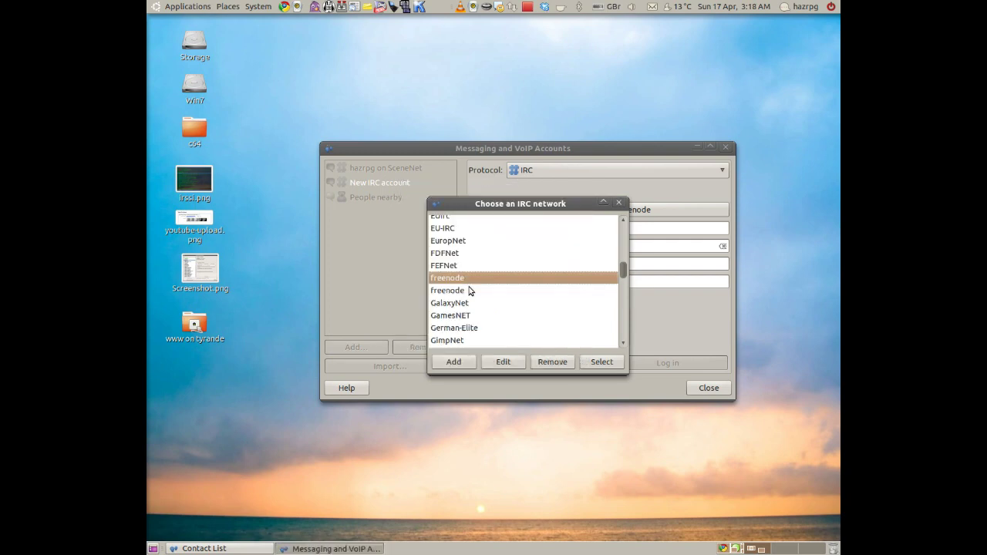
{"action": "left_click", "coordinate": [602, 363]}
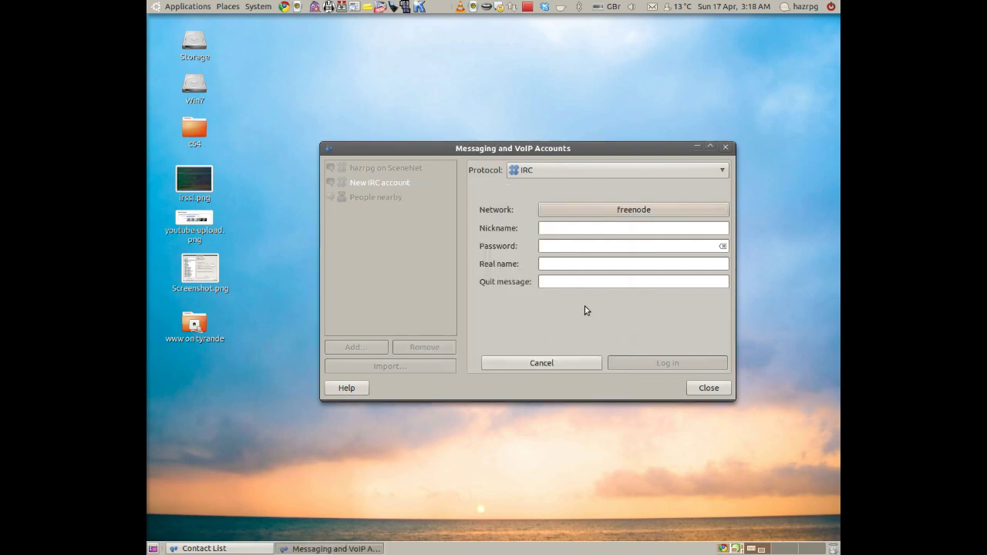
- Set the new IRC account's nickname to irc_test_user and fill in the real name
{"action": "left_click", "coordinate": [586, 228]}
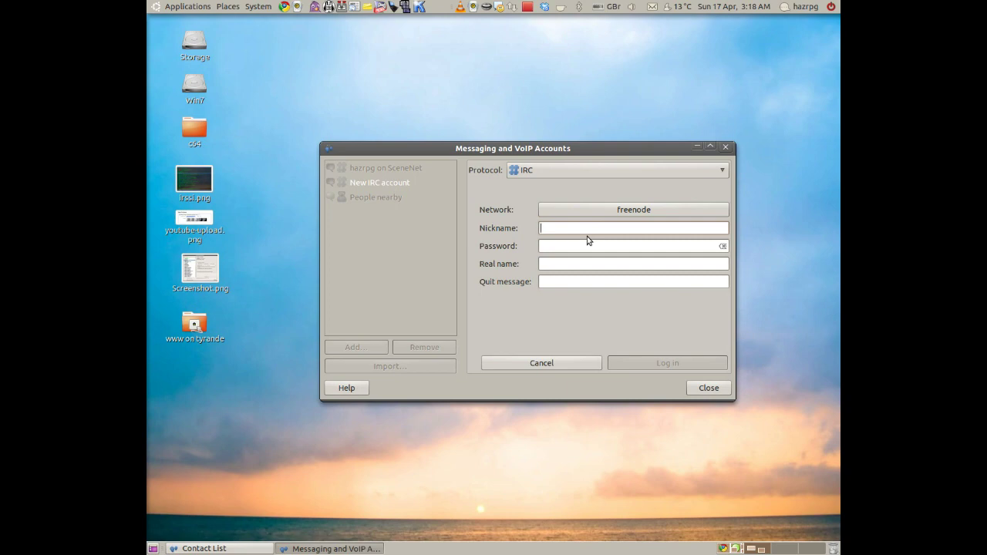
{"action": "type", "text": "irc"}
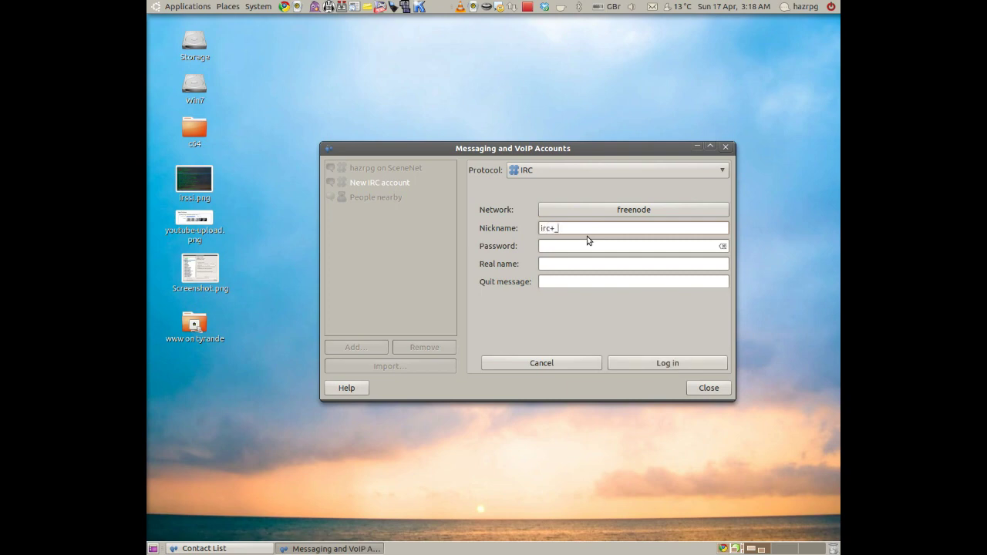
{"action": "type", "text": "_test_user"}
{"action": "key", "text": "Tab"}
{"action": "key", "text": "Tab"}
{"action": "type", "text": "Ha"}
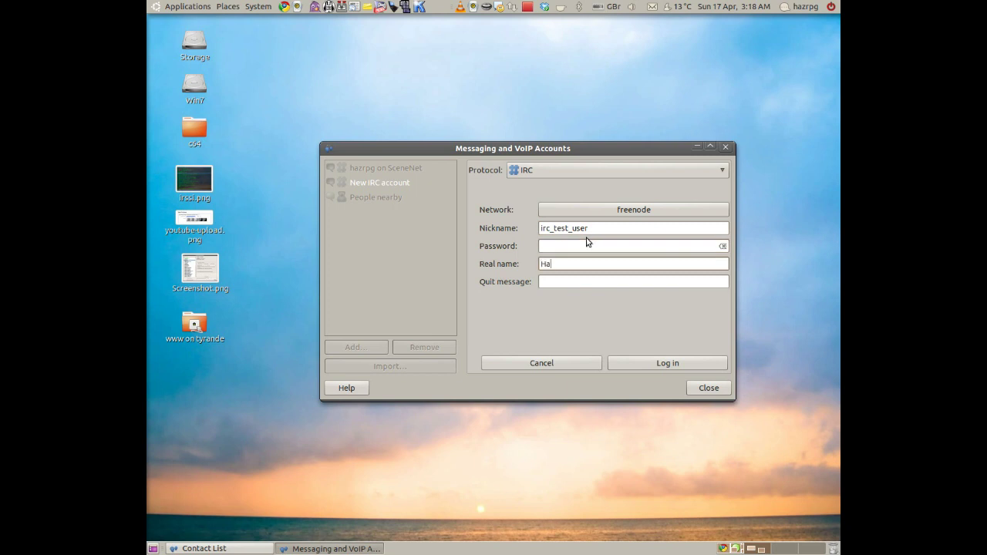
{"action": "type", "text": "z"}
{"action": "left_click", "coordinate": [563, 280]}
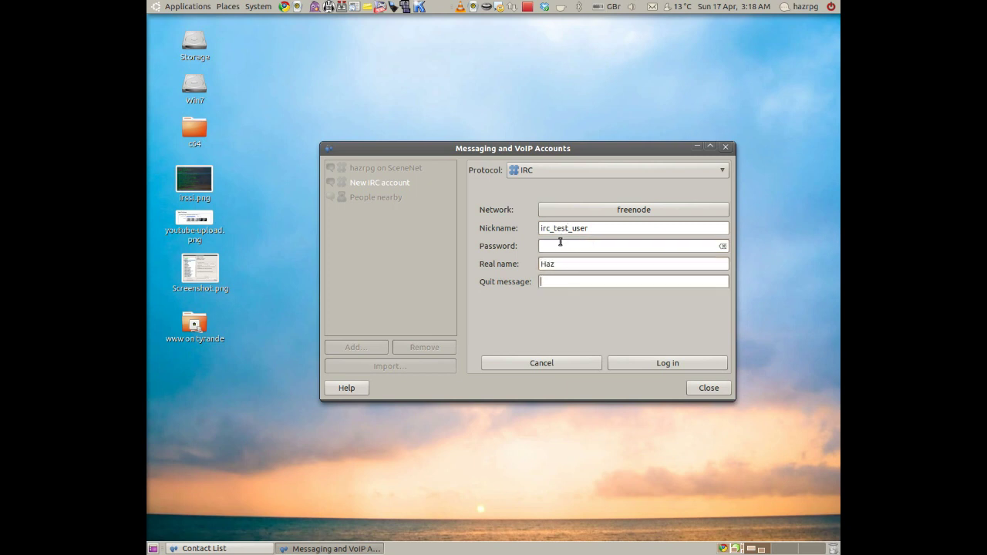
- Log in to the new freenode account with the password left blank and close the accounts window
{"action": "left_click", "coordinate": [554, 246]}
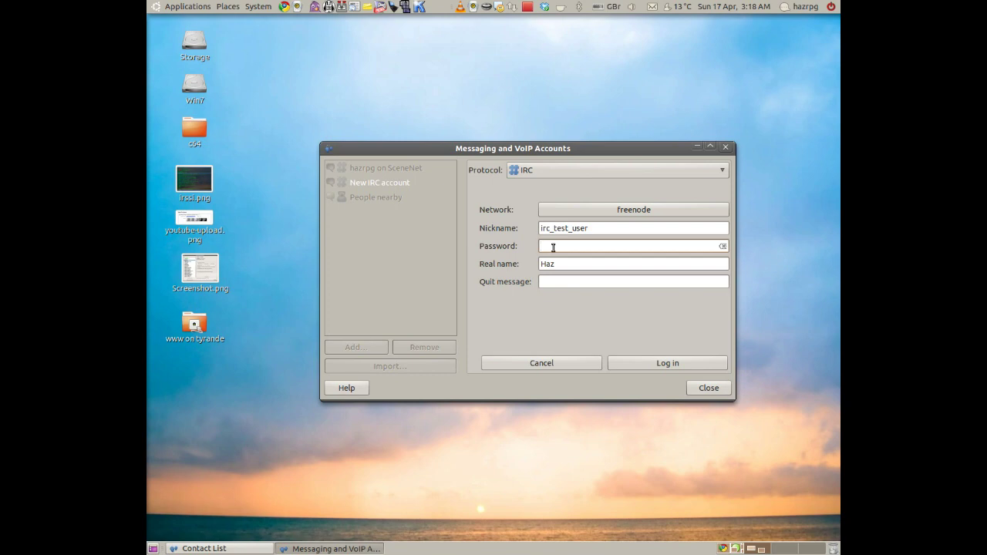
{"action": "left_click", "coordinate": [654, 364]}
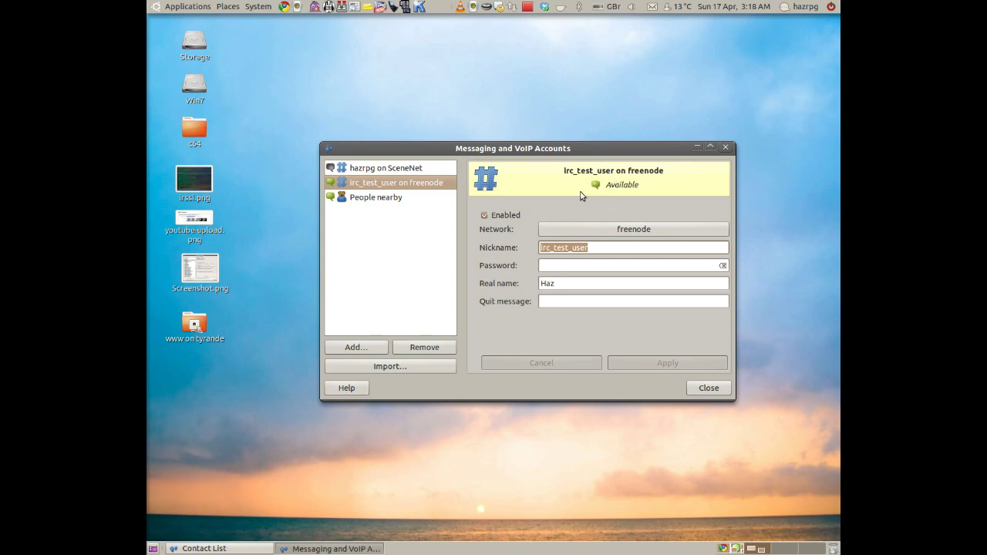
{"action": "left_click", "coordinate": [703, 388]}
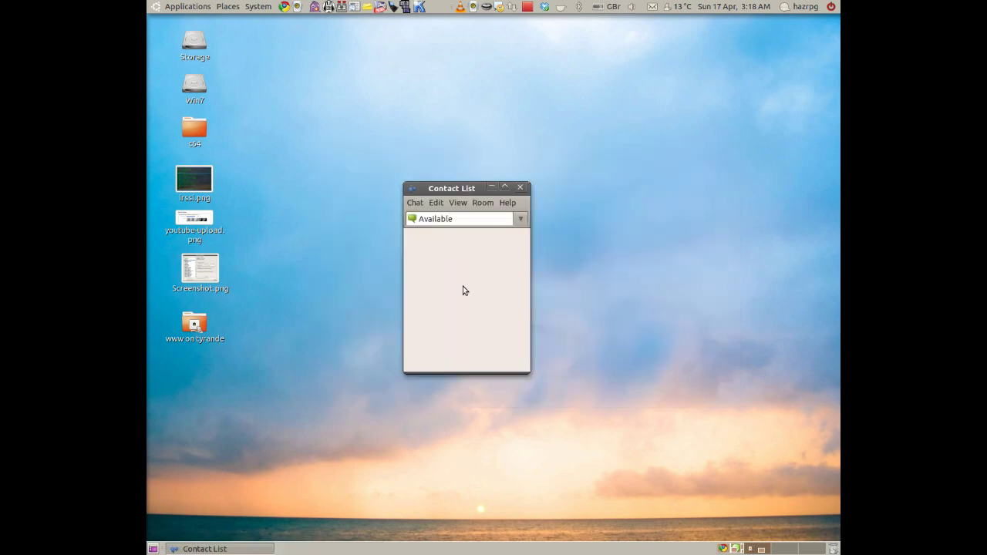
- Join the room #ubuntu-uk using the account irc_test_user on freenode
{"action": "left_click", "coordinate": [479, 205]}
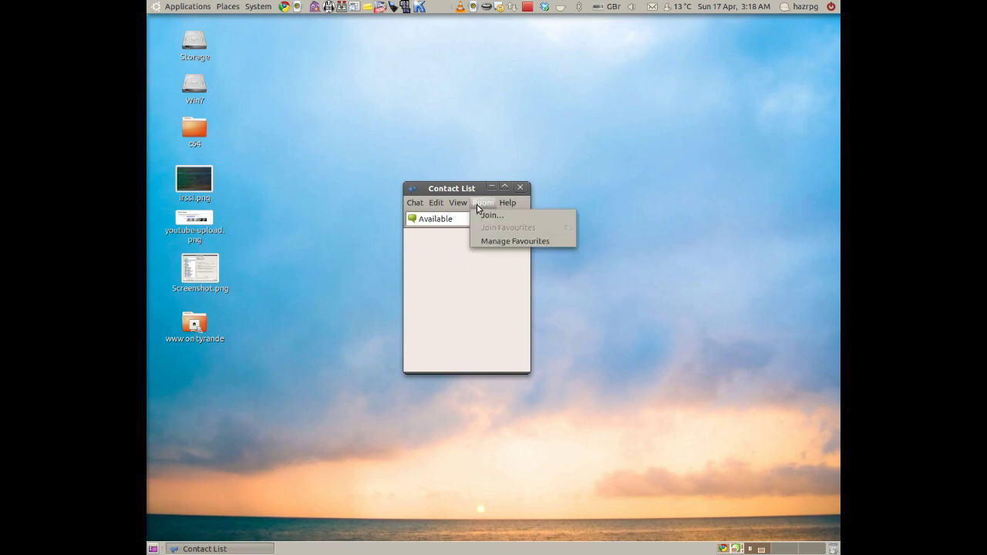
{"action": "left_click", "coordinate": [492, 216]}
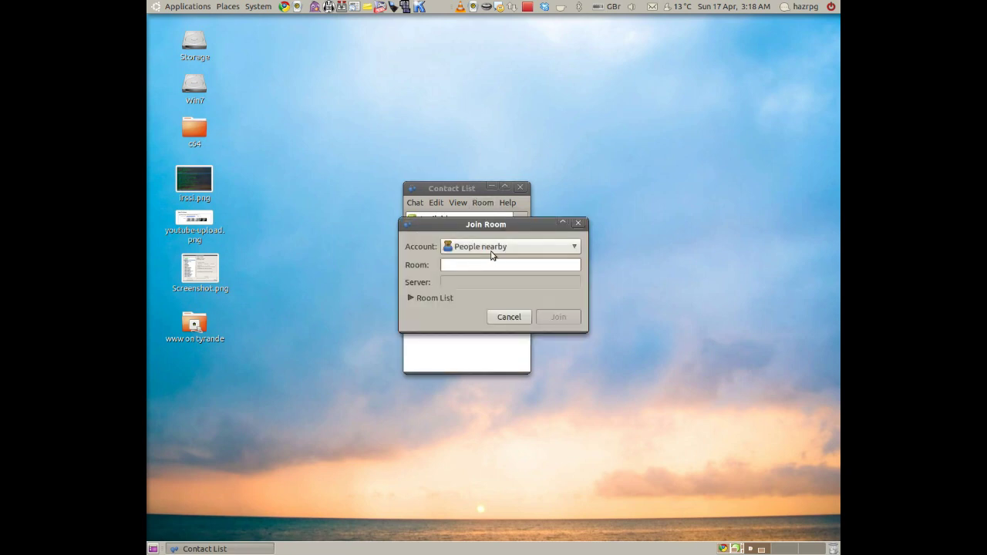
{"action": "left_click", "coordinate": [494, 247]}
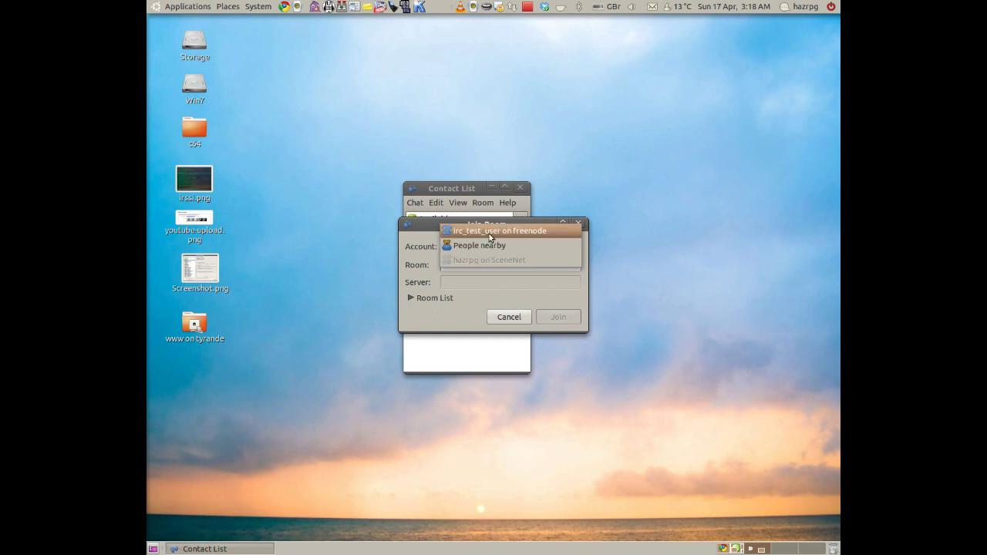
{"action": "left_click", "coordinate": [489, 231]}
{"action": "left_click", "coordinate": [472, 267]}
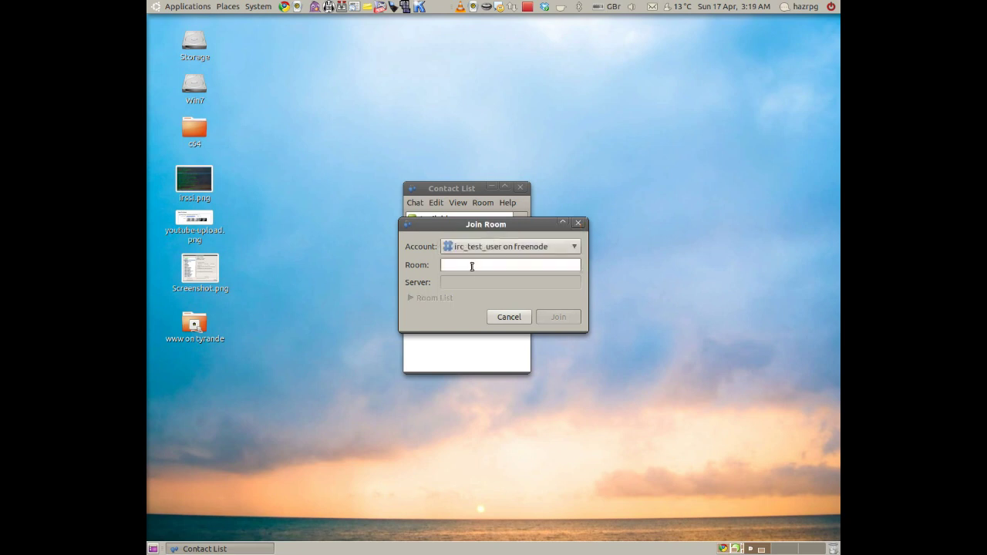
{"action": "type", "text": "#ubuntu-uk"}
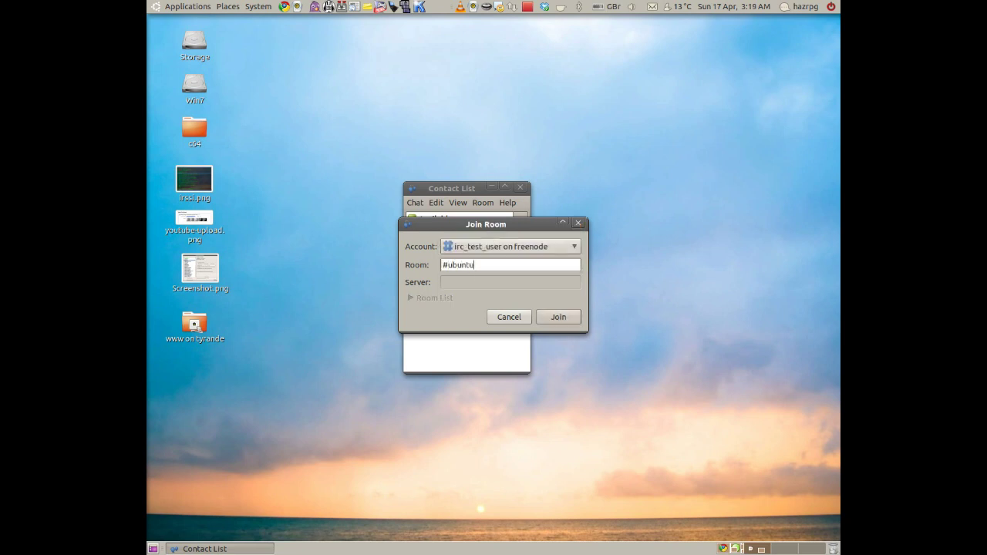
{"action": "left_click", "coordinate": [568, 318]}
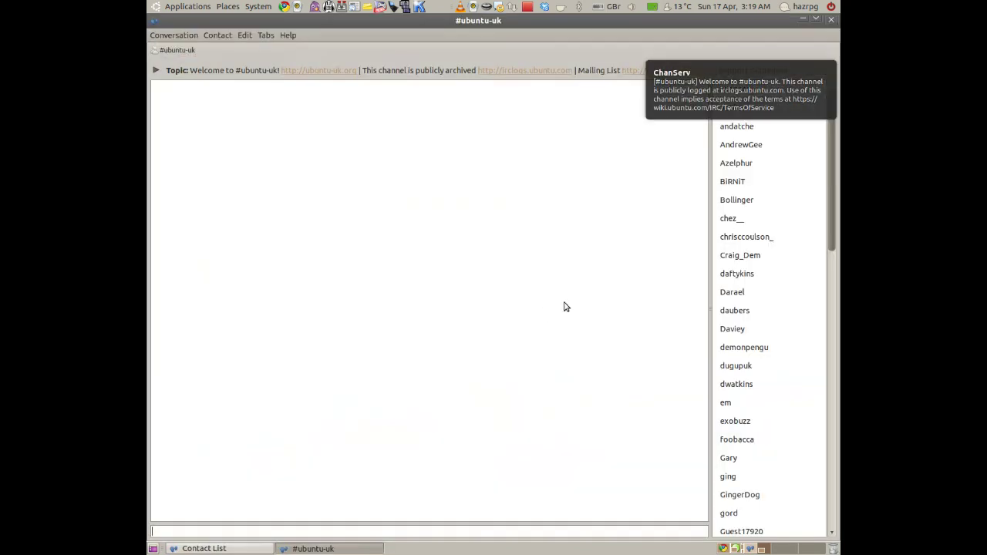
- Send the messages "hi" and "testing empathy on irc :)" to the #ubuntu-uk channel
{"action": "type", "text": "hi"}
{"action": "key", "text": "Return"}
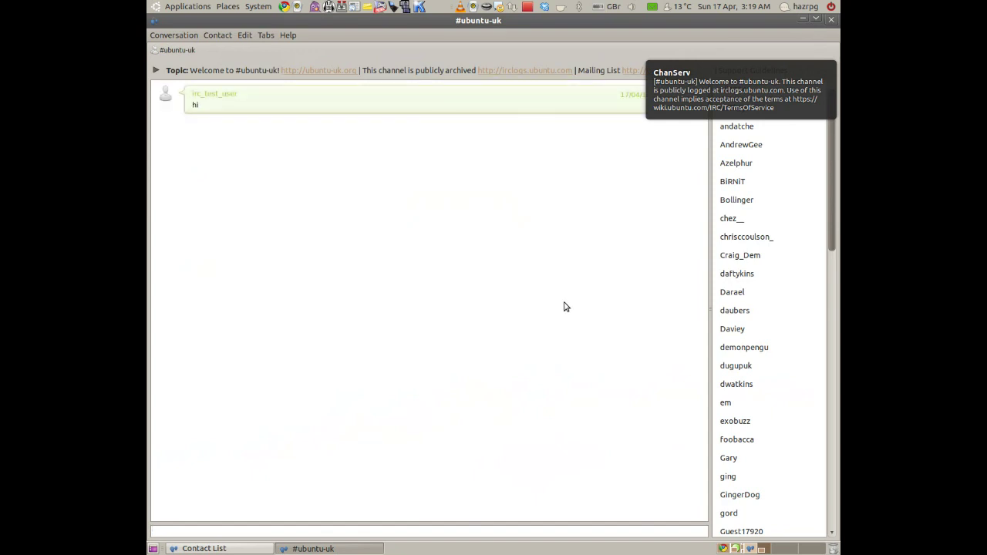
{"action": "type", "text": "testing empathy"}
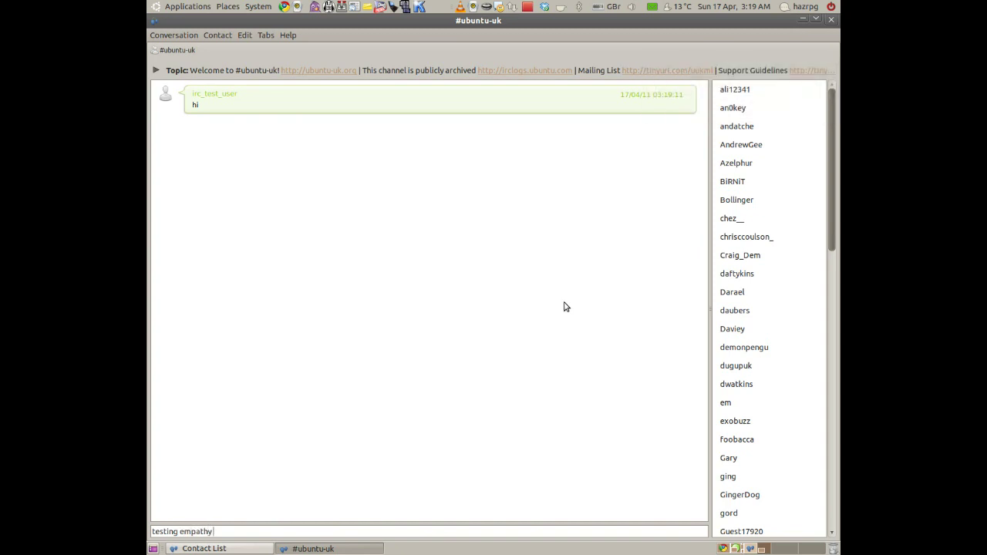
{"action": "type", "text": " on irc :)"}
{"action": "key", "text": "Return"}
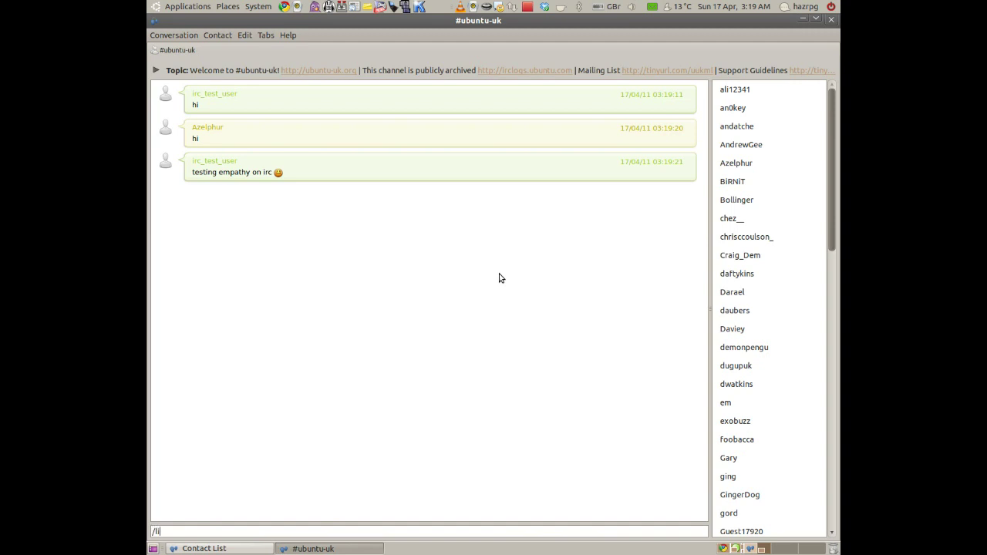
- Try to list the network's channels by sending the command /list in #ubuntu-uk
{"action": "type", "text": "st"}
{"action": "key", "text": "Return"}
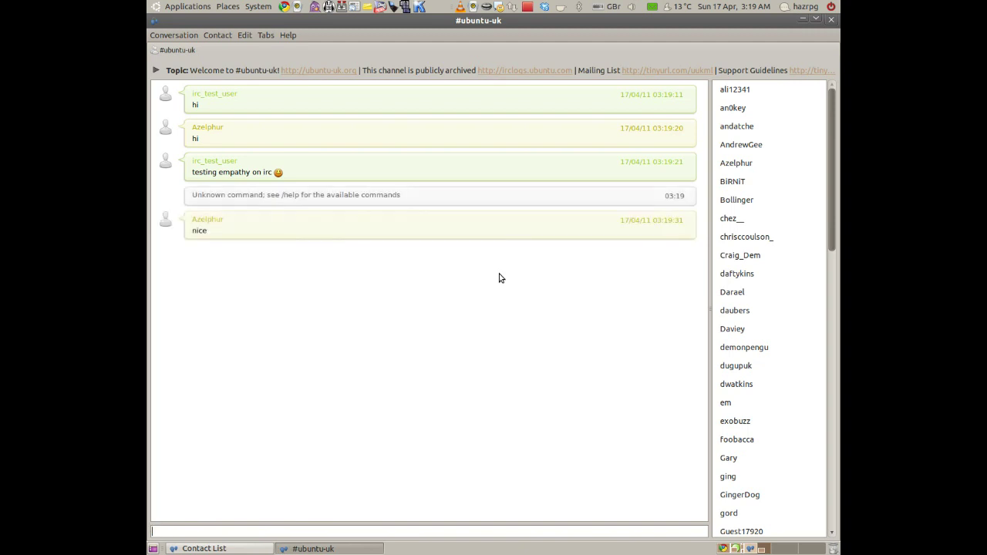
- Mark #ubuntu-uk as a favourite chat room, minimise its window and reposition the contact list
{"action": "left_click", "coordinate": [187, 38]}
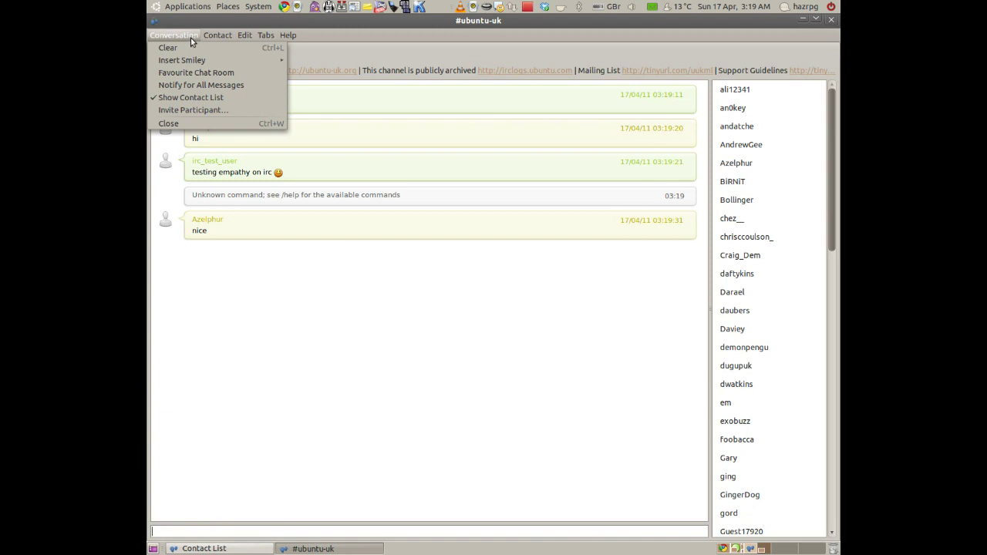
{"action": "left_click", "coordinate": [351, 548]}
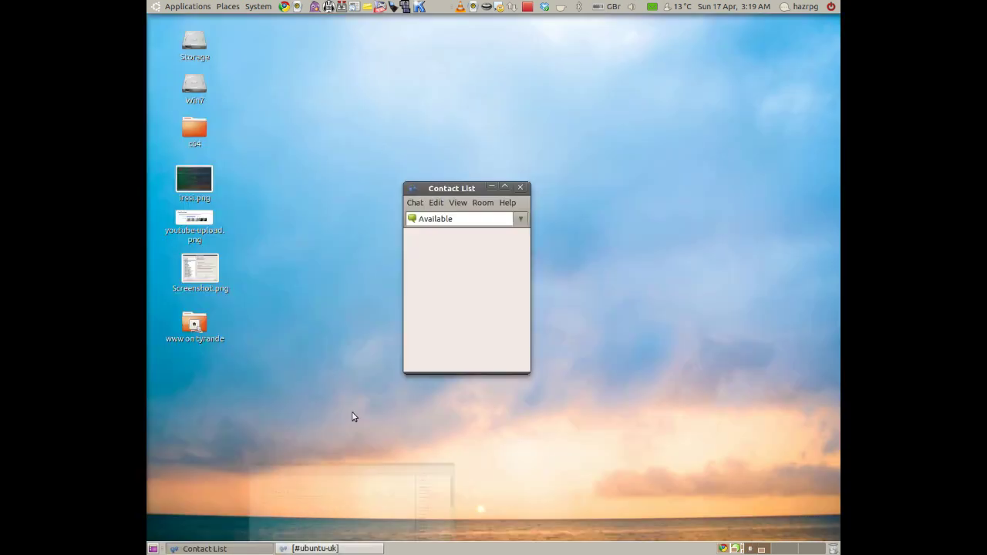
{"action": "left_click_drag", "start_coordinate": [443, 189], "coordinate": [411, 158]}
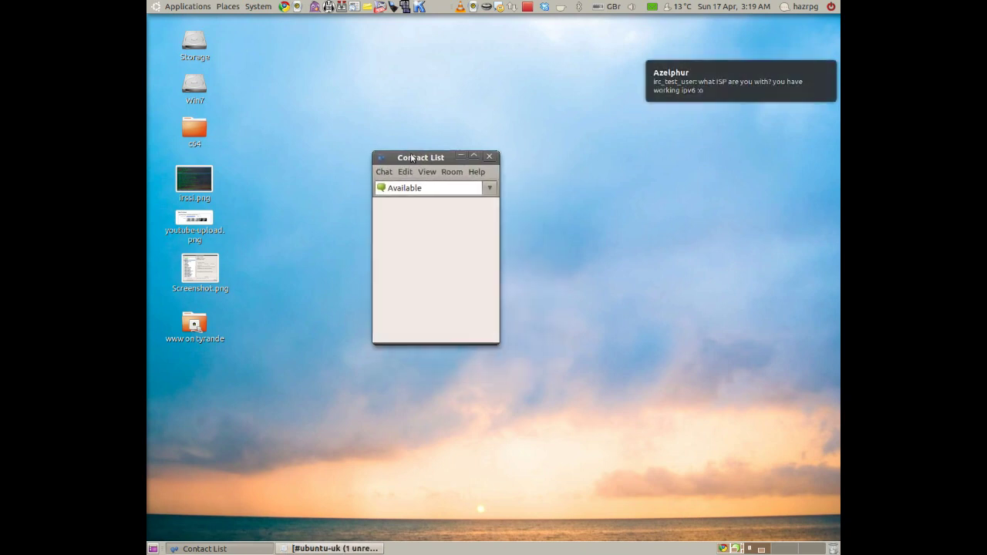
- Start a new conversation with the contact ID alis from the account irc_test_user on freenode
{"action": "left_click", "coordinate": [390, 173]}
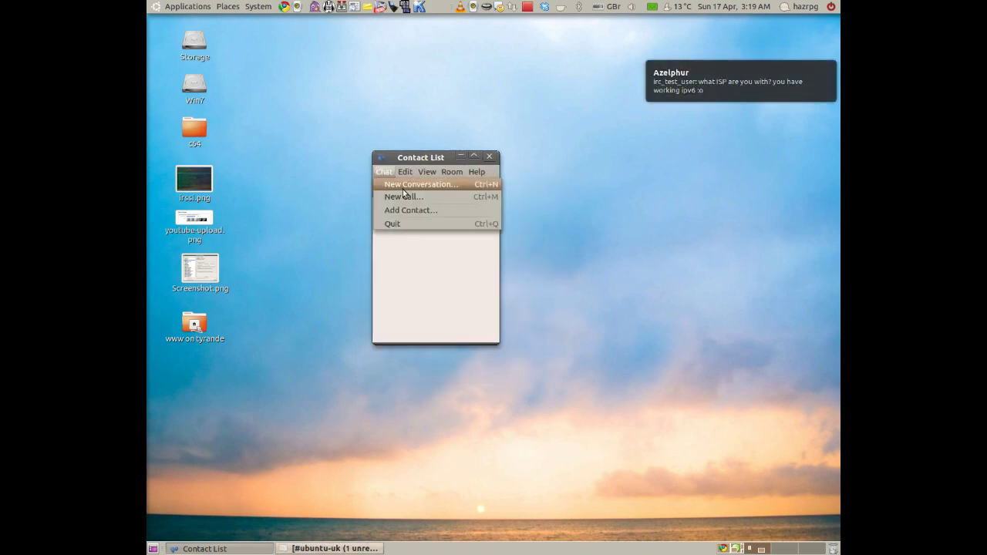
{"action": "left_click", "coordinate": [401, 188]}
{"action": "left_click", "coordinate": [460, 249]}
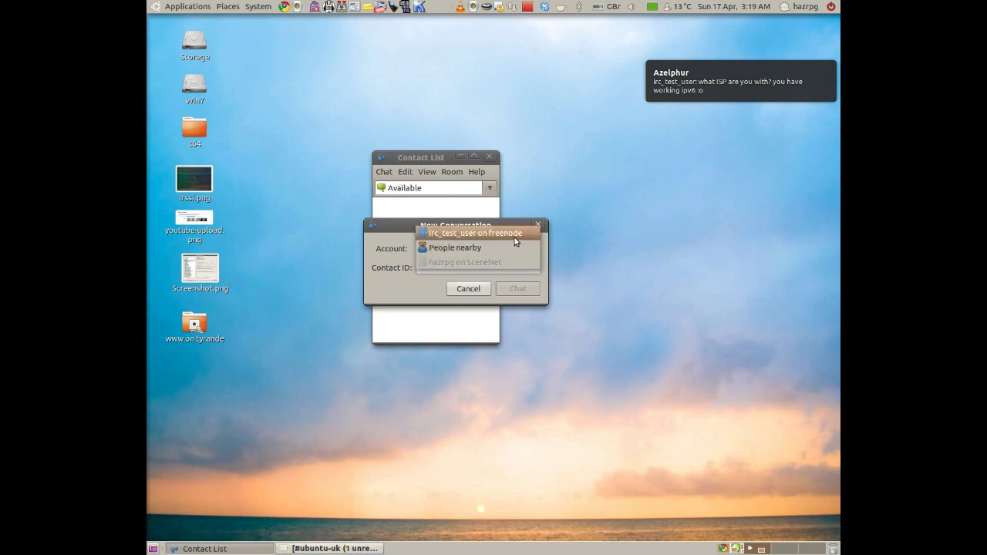
{"action": "left_click", "coordinate": [445, 233]}
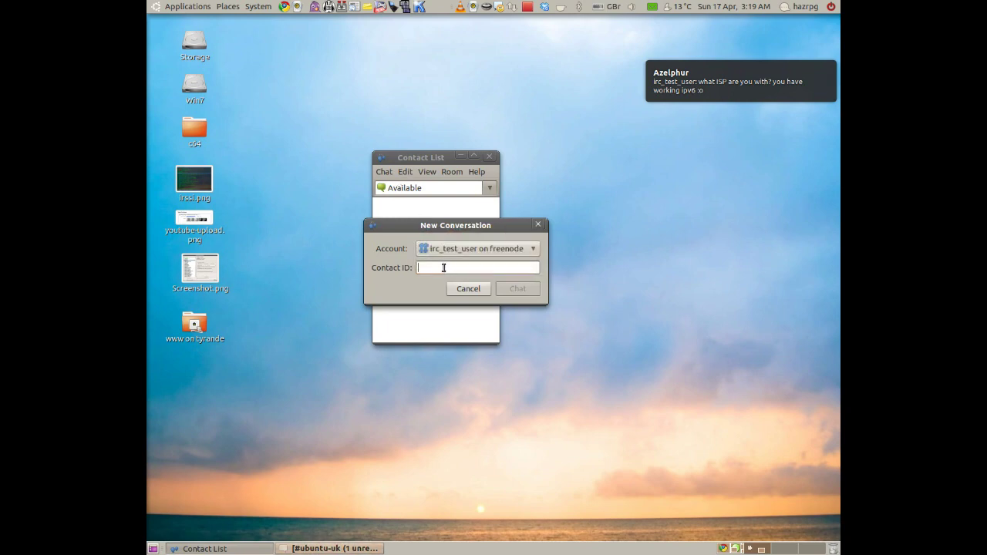
{"action": "left_click", "coordinate": [446, 268]}
{"action": "type", "text": "alis"}
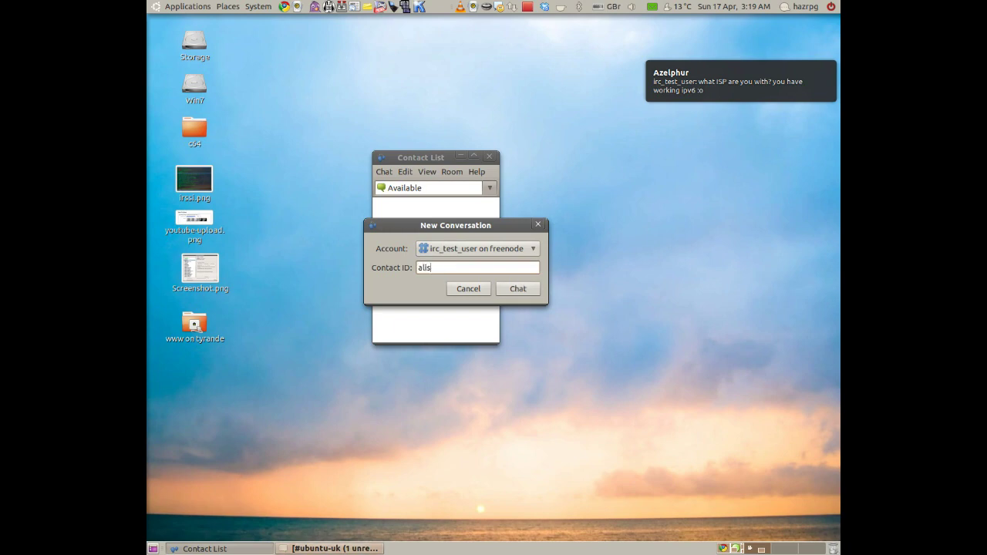
{"action": "left_click", "coordinate": [518, 290]}
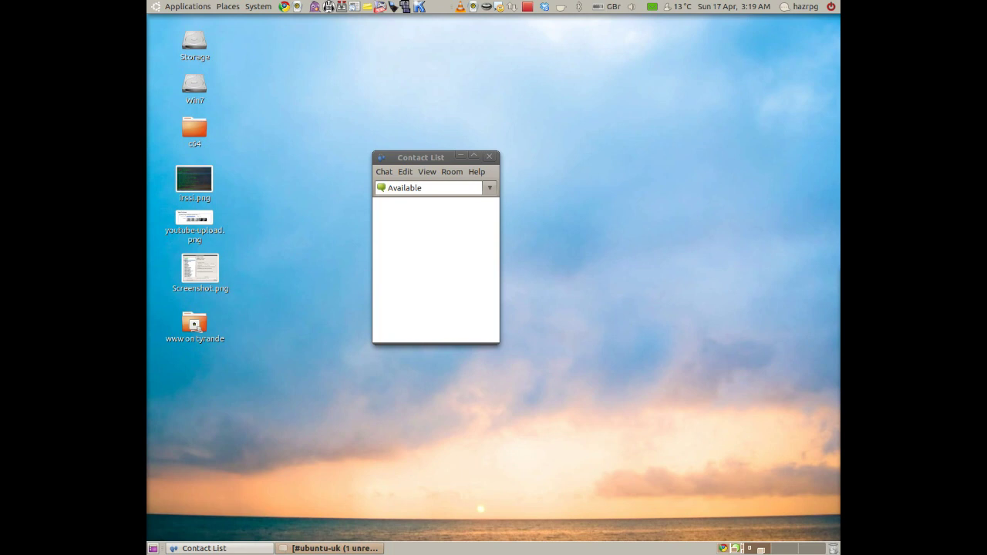
- Move the alis conversation window and request matching channels by sending "LIST *ubuntu*"
{"action": "left_click_drag", "start_coordinate": [400, 195], "coordinate": [354, 196]}
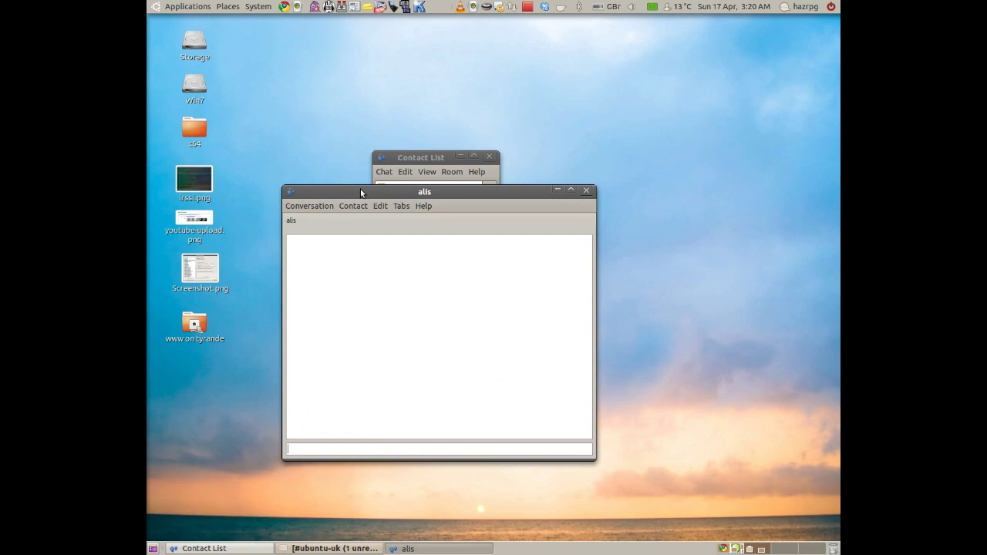
{"action": "type", "text": "IST *ubuntu*"}
{"action": "key", "text": "Return"}
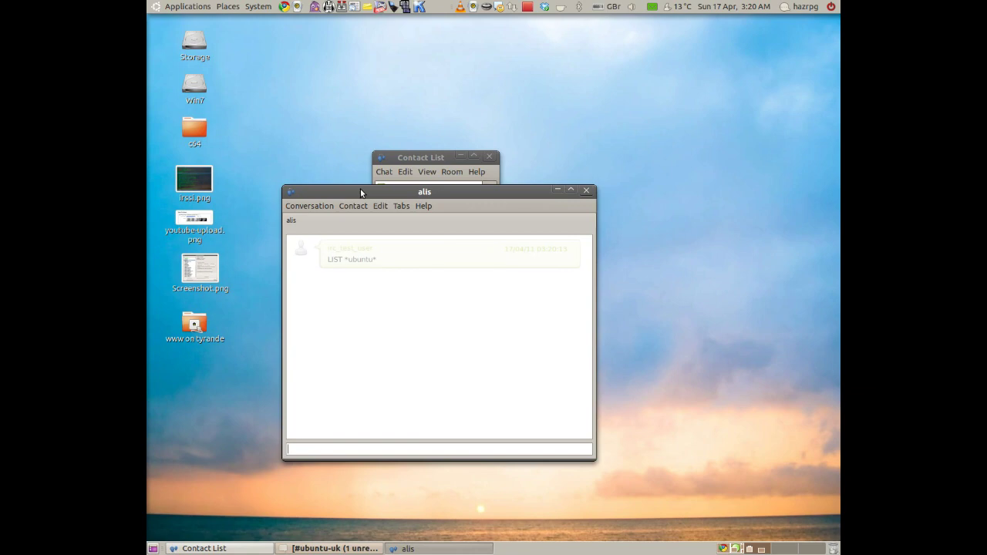
- Maximise the alis conversation, look through the returned channel list and copy the name #ubuntu-sk
{"action": "left_click", "coordinate": [570, 191]}
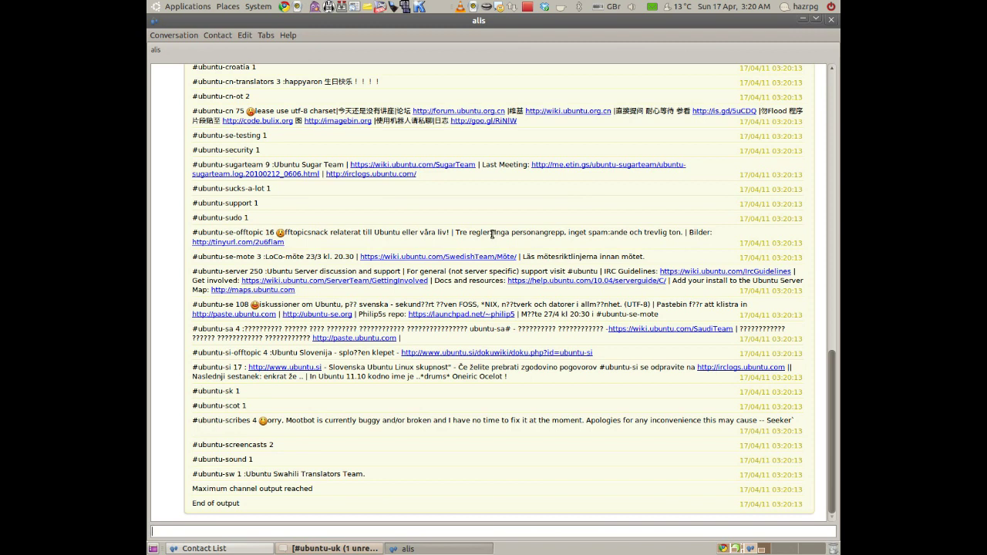
{"action": "left_click_drag", "start_coordinate": [831, 396], "coordinate": [819, 116]}
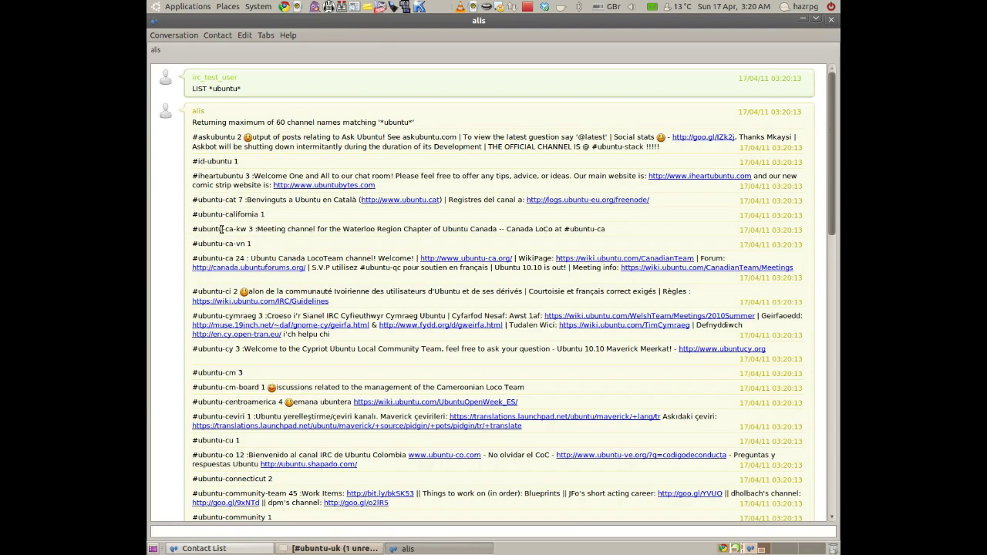
{"action": "scroll", "coordinate": [222, 229], "scroll_direction": "down", "scroll_amount": 15}
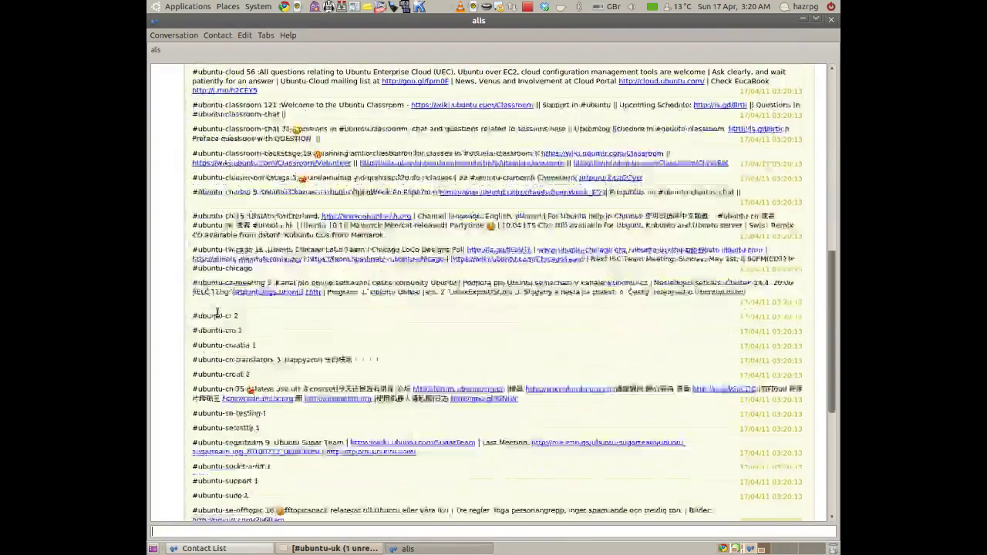
{"action": "scroll", "coordinate": [217, 311], "scroll_direction": "down", "scroll_amount": 6}
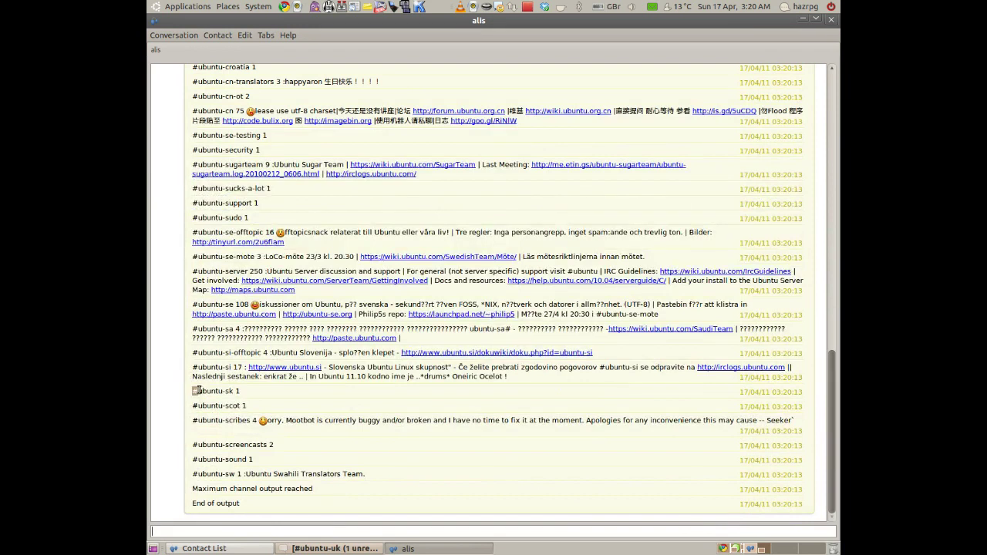
{"action": "left_click_drag", "start_coordinate": [197, 391], "coordinate": [237, 390]}
{"action": "right_click", "coordinate": [203, 394]}
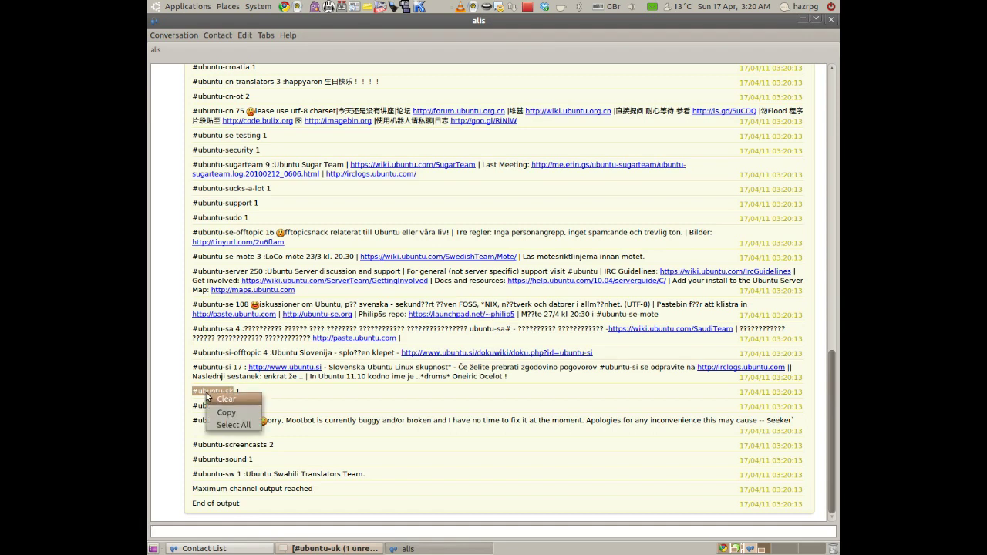
{"action": "left_click", "coordinate": [236, 418]}
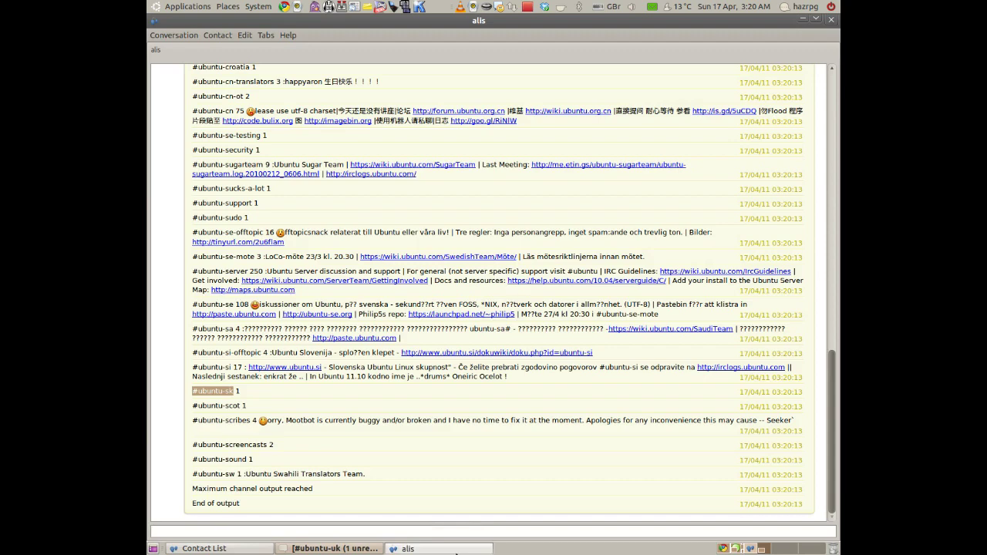
- Minimise the alis conversation window and reposition the contact list on the desktop
{"action": "left_click", "coordinate": [439, 549]}
{"action": "left_click", "coordinate": [453, 172]}
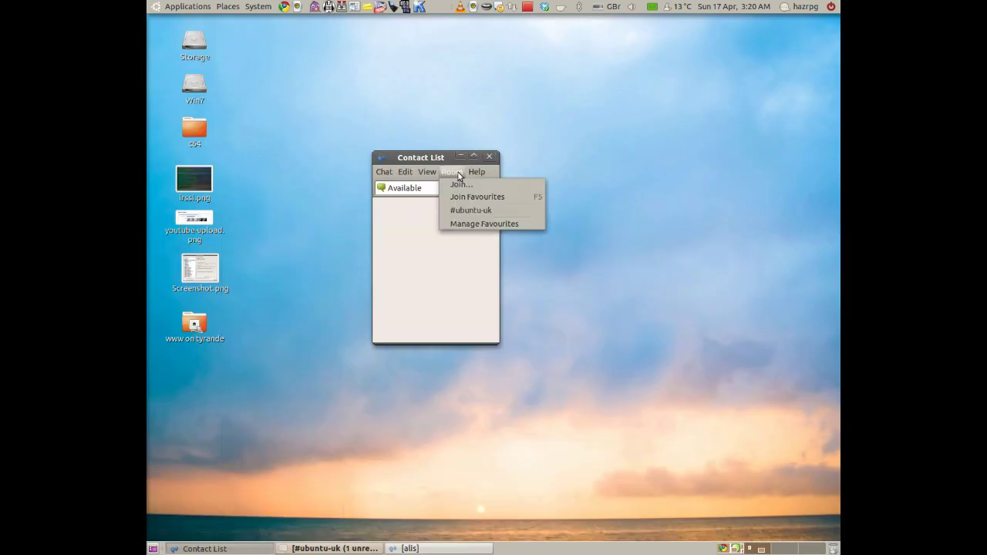
{"action": "left_click", "coordinate": [452, 173]}
{"action": "left_click_drag", "start_coordinate": [433, 162], "coordinate": [452, 189]}
- Try to join the room #ubuntu-sk using the People nearby account
{"action": "left_click", "coordinate": [465, 201]}
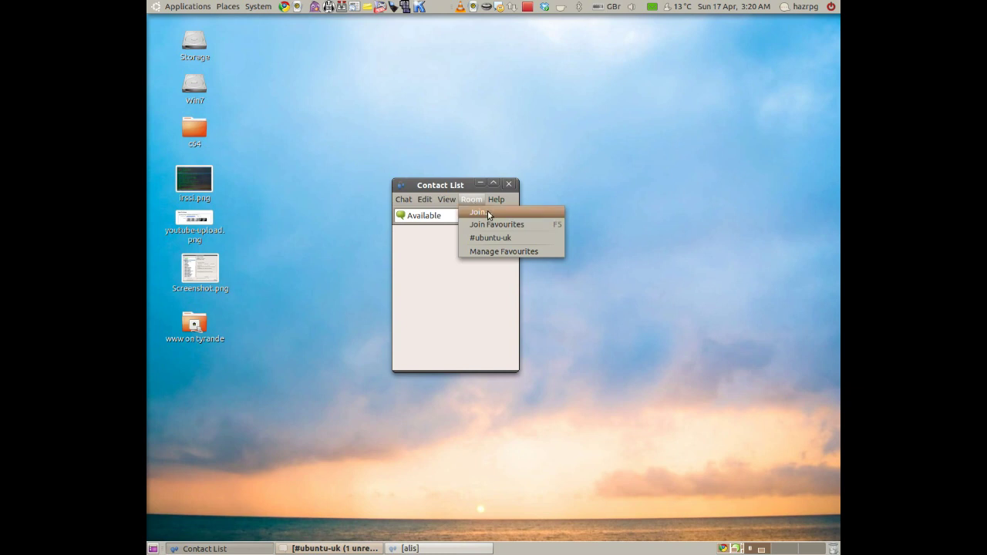
{"action": "left_click", "coordinate": [488, 212]}
{"action": "type", "text": "#ubuntu-sk"}
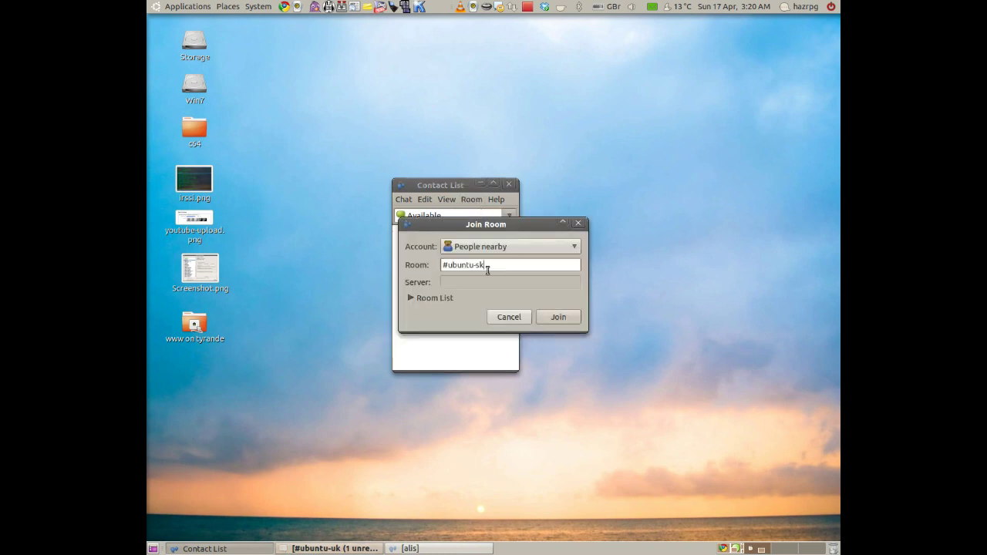
{"action": "triple_click", "coordinate": [471, 266]}
{"action": "key", "text": "BackSpace"}
{"action": "right_click", "coordinate": [466, 265]}
{"action": "left_click", "coordinate": [507, 293]}
{"action": "left_click", "coordinate": [561, 318]}
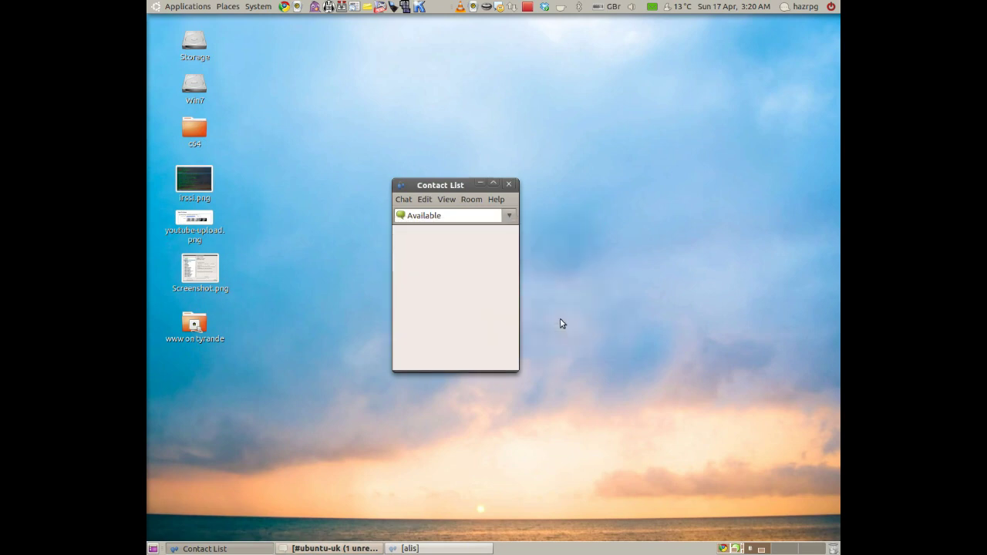
- Check the #ubuntu-uk and alis conversation windows for the newly requested room
{"action": "left_click", "coordinate": [361, 550]}
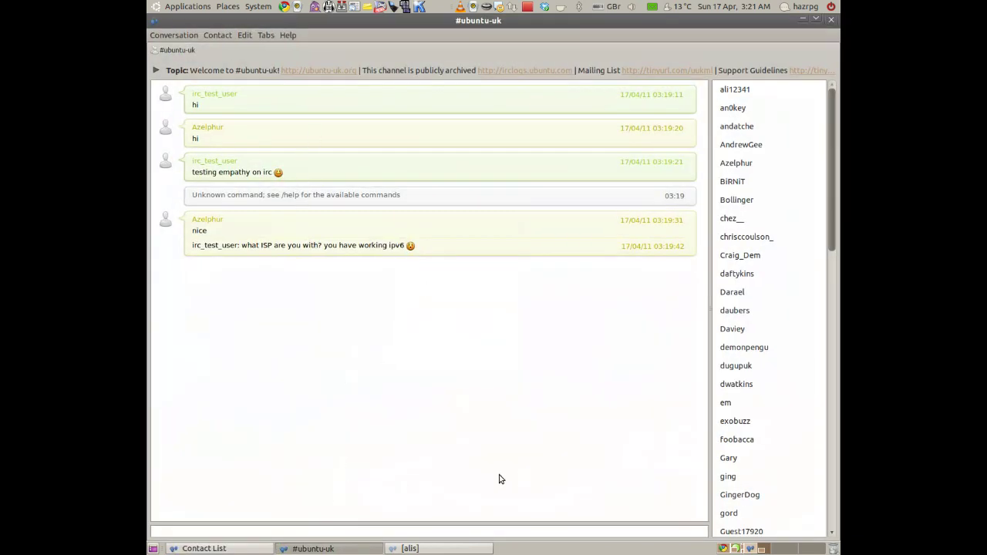
{"action": "left_click", "coordinate": [417, 548]}
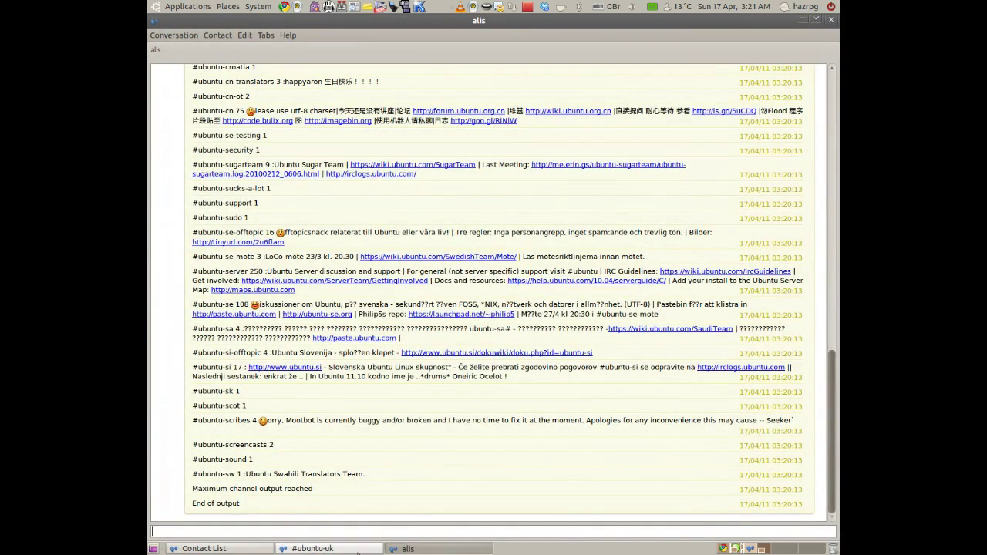
{"action": "left_click", "coordinate": [357, 550]}
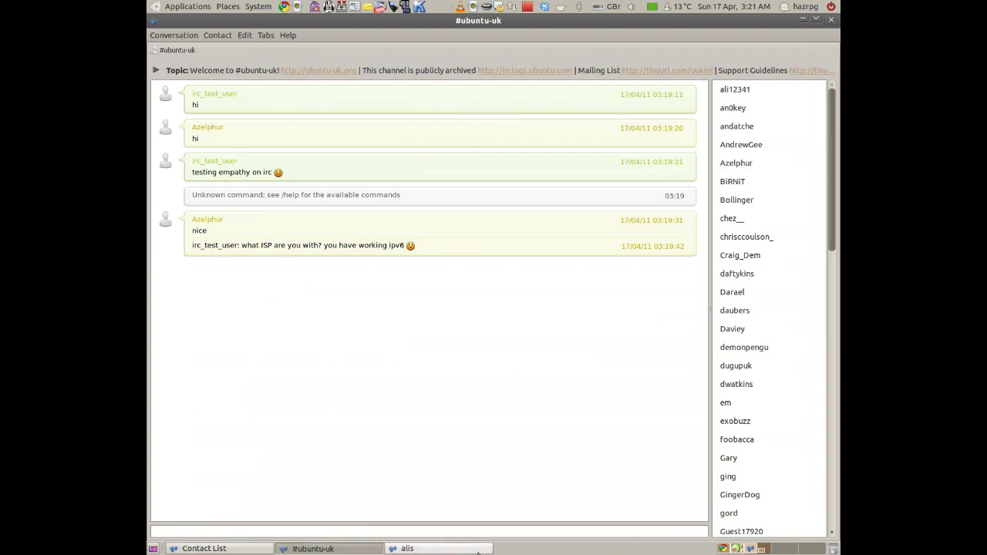
- Bring up the contact list and join the room #ubuntu-sk with the account irc_test_user on freenode
{"action": "left_click", "coordinate": [239, 548]}
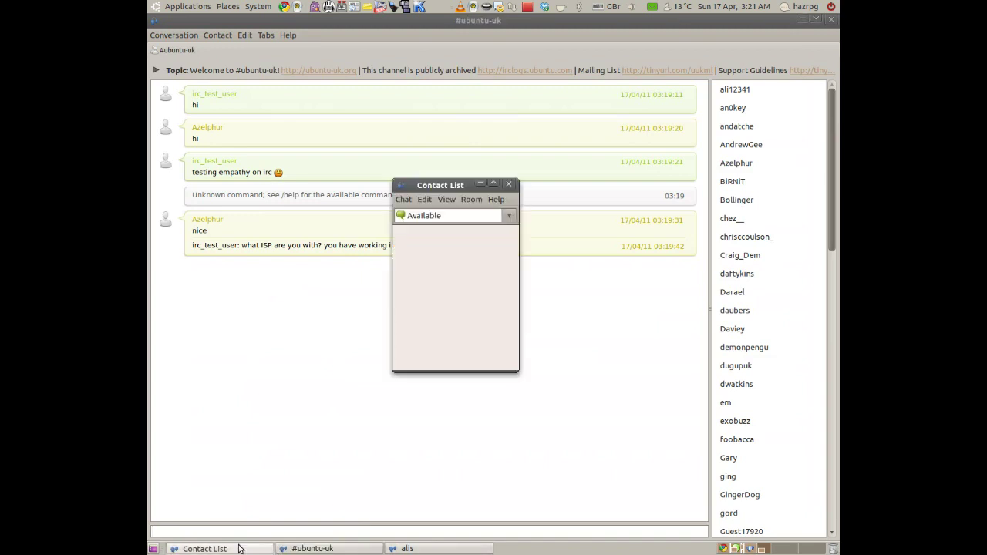
{"action": "left_click", "coordinate": [470, 200]}
{"action": "left_click", "coordinate": [480, 212]}
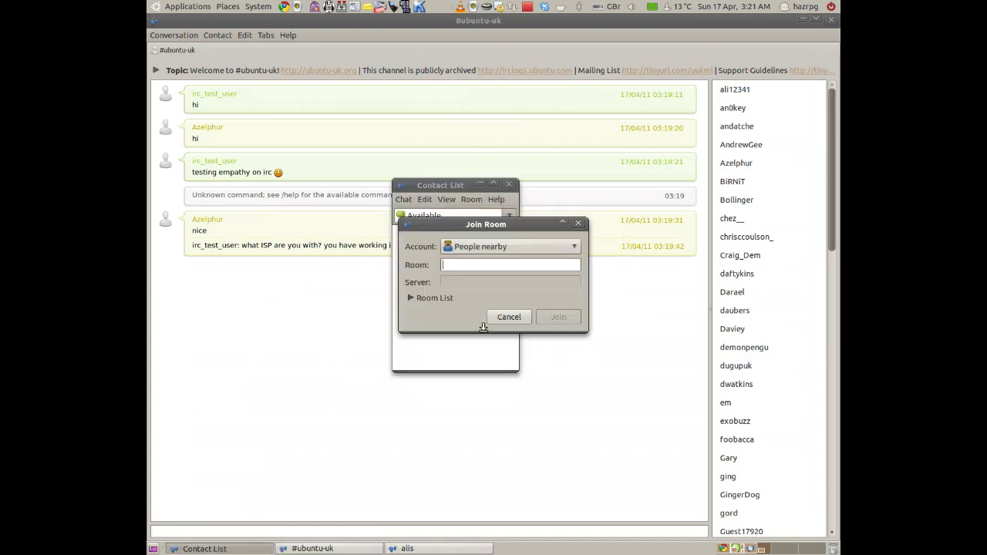
{"action": "type", "text": "#ubuntu-sk"}
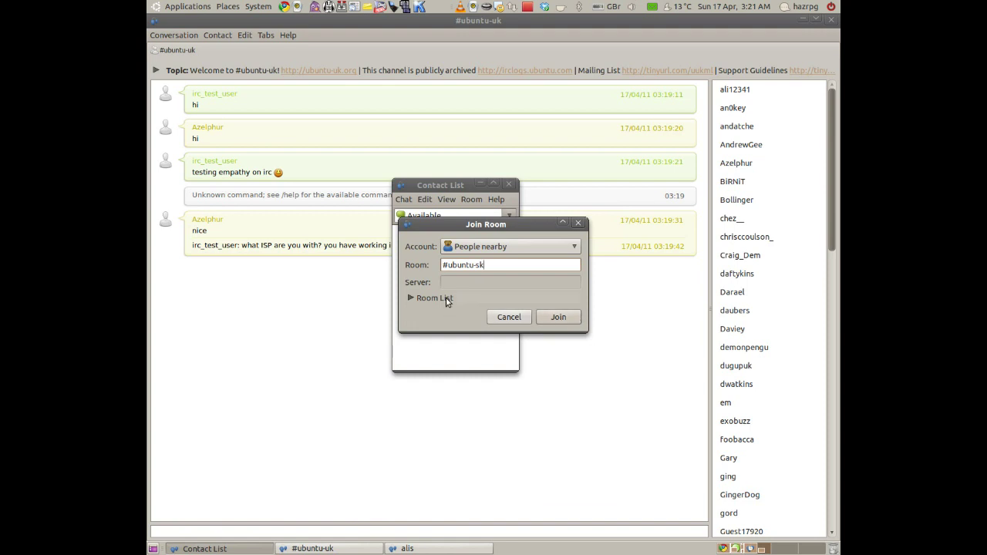
{"action": "left_click", "coordinate": [486, 247]}
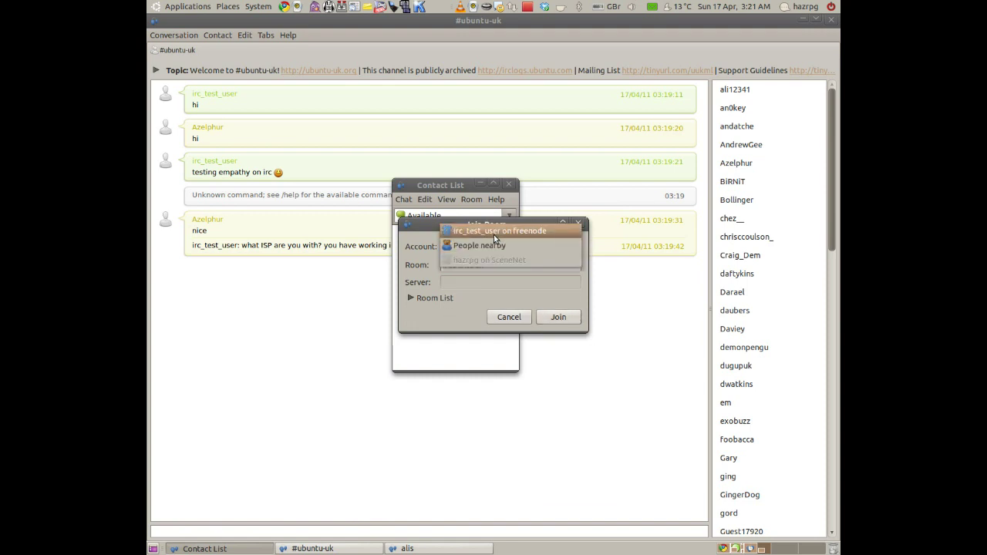
{"action": "left_click", "coordinate": [493, 234]}
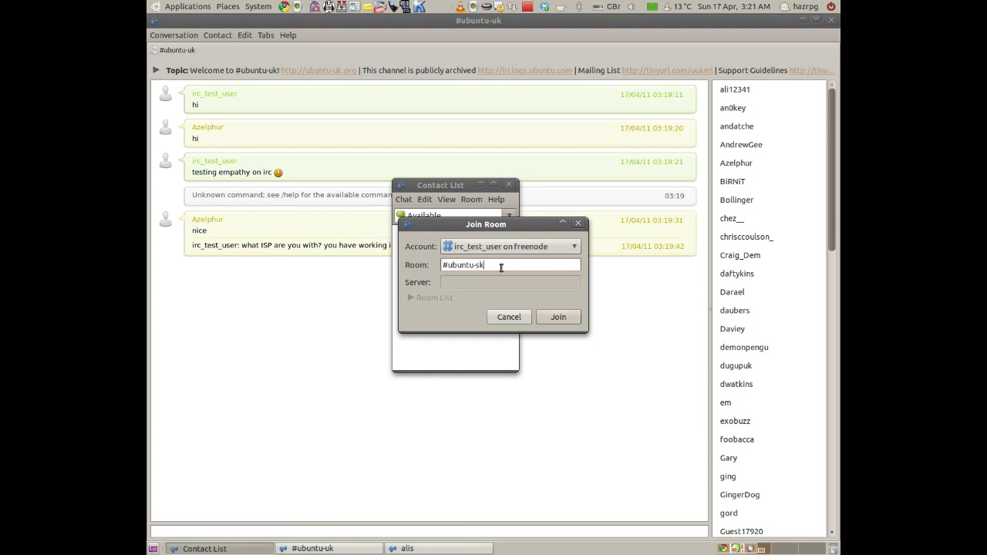
{"action": "left_click", "coordinate": [560, 317]}
- View the #ubuntu-cz channel and close it, keeping the #ubuntu-uk conversation open
{"action": "left_click", "coordinate": [562, 49]}
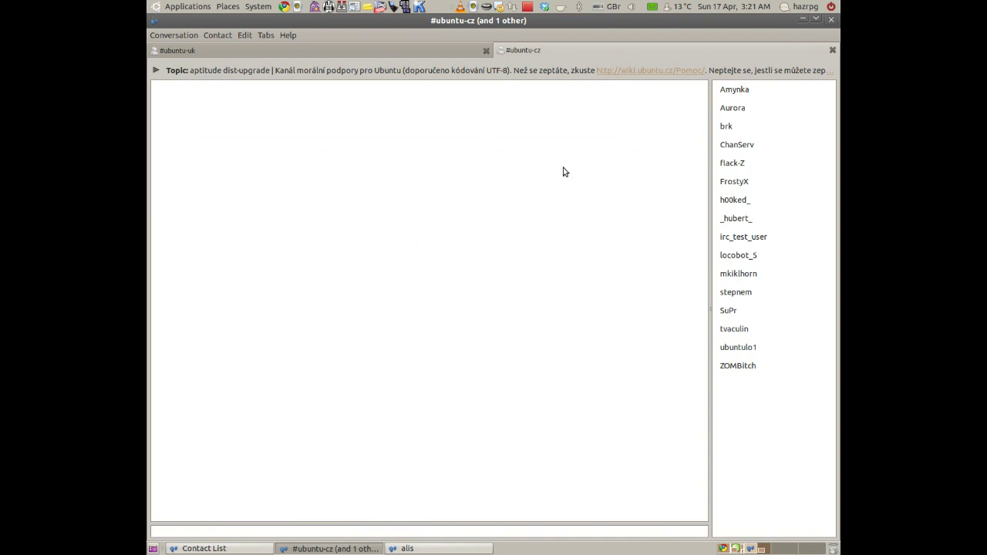
{"action": "left_click", "coordinate": [834, 51]}
{"action": "left_click", "coordinate": [833, 51]}
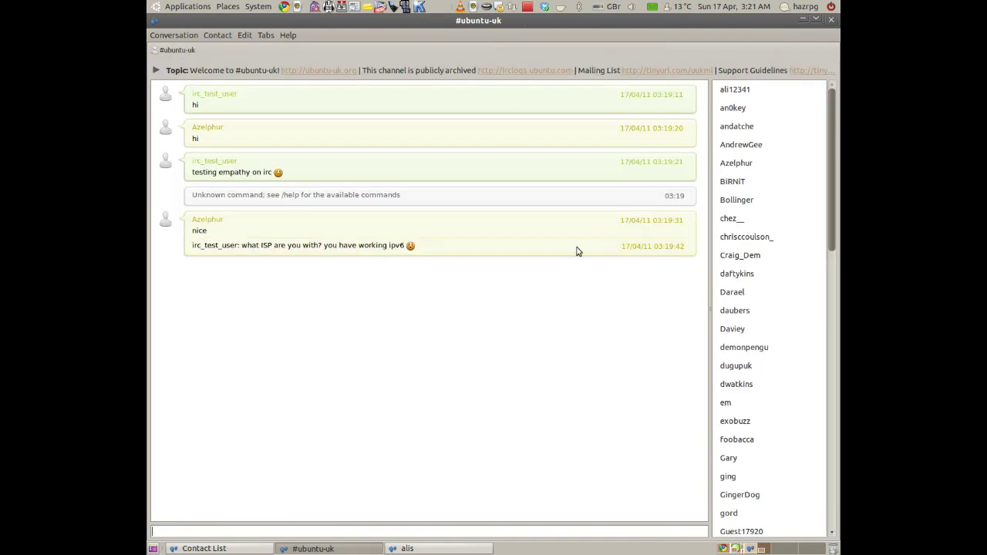
- Return to the alis conversation, look over the channel list and request programming channels by sending "LIST *programming*"
{"action": "left_click", "coordinate": [426, 548]}
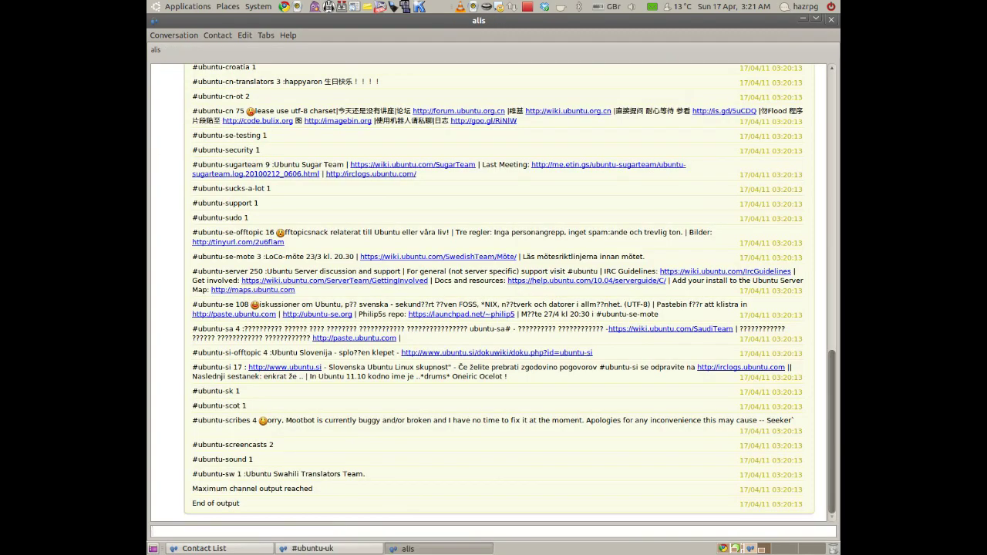
{"action": "scroll", "coordinate": [819, 147], "scroll_direction": "up", "scroll_amount": 20}
{"action": "scroll", "coordinate": [819, 148], "scroll_direction": "down", "scroll_amount": 20}
{"action": "type", "text": "/pa"}
{"action": "key", "text": "BackSpace"}
{"action": "key", "text": "BackSpace"}
{"action": "key", "text": "BackSpace"}
{"action": "type", "text": "LIST *pgrogramming*"}
{"action": "key", "text": "Return"}
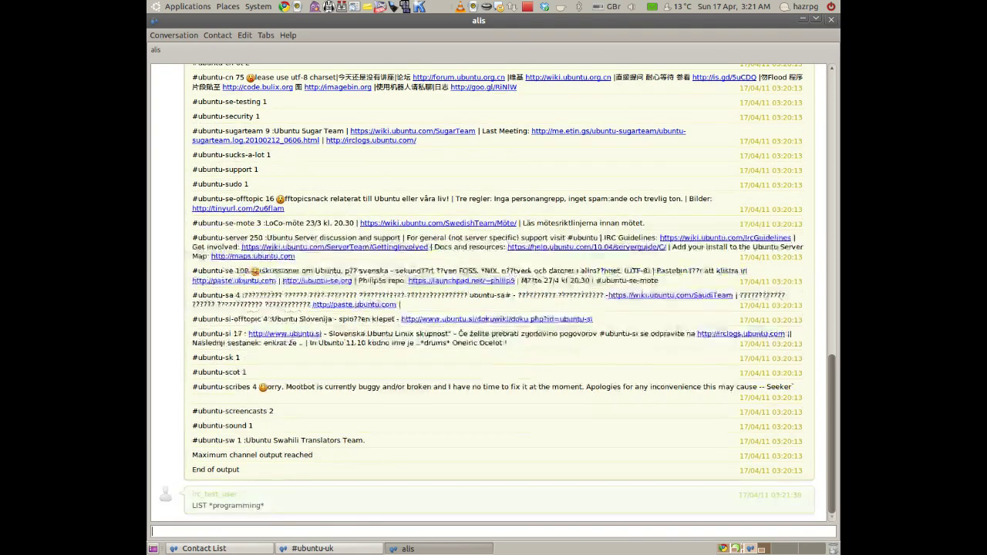